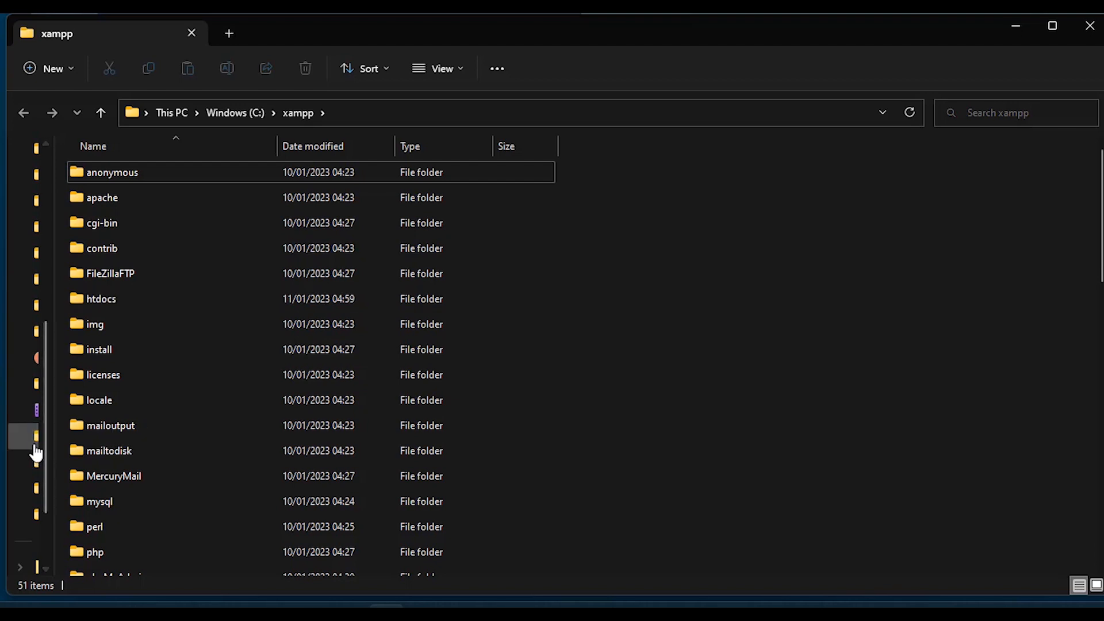
Open wp-config.php from C:\xampp\htdocs in Notepad++ to view its database settings.
{"action": "scroll", "coordinate": [201, 422], "scroll_direction": "down", "scroll_amount": 2}
{"action": "scroll", "coordinate": [201, 425], "scroll_direction": "down", "scroll_amount": 2}
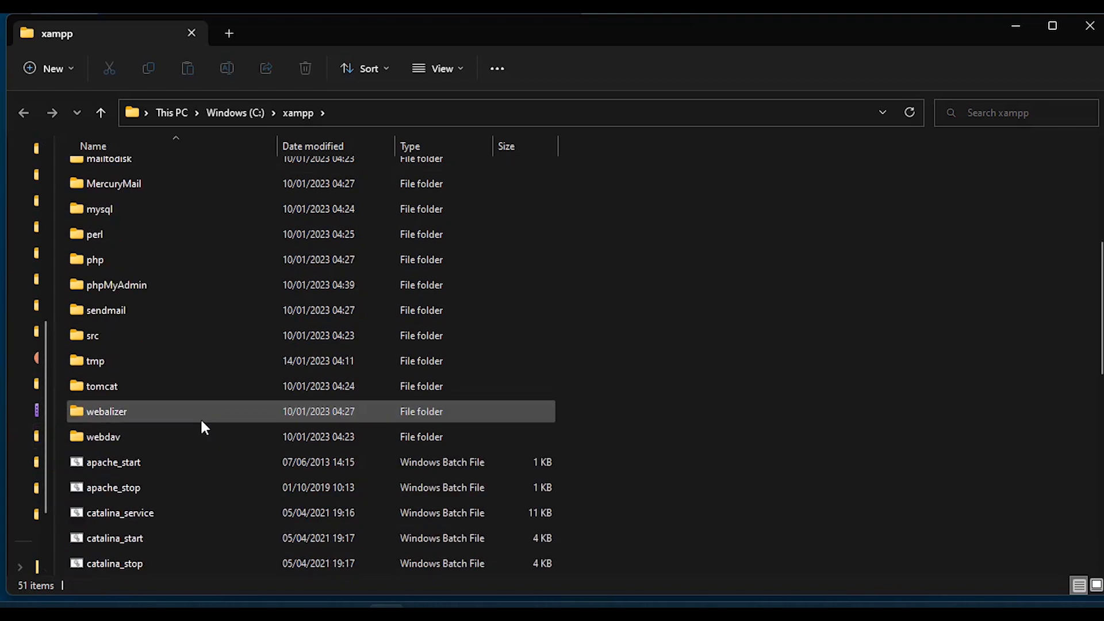
{"action": "scroll", "coordinate": [202, 426], "scroll_direction": "up", "scroll_amount": 2}
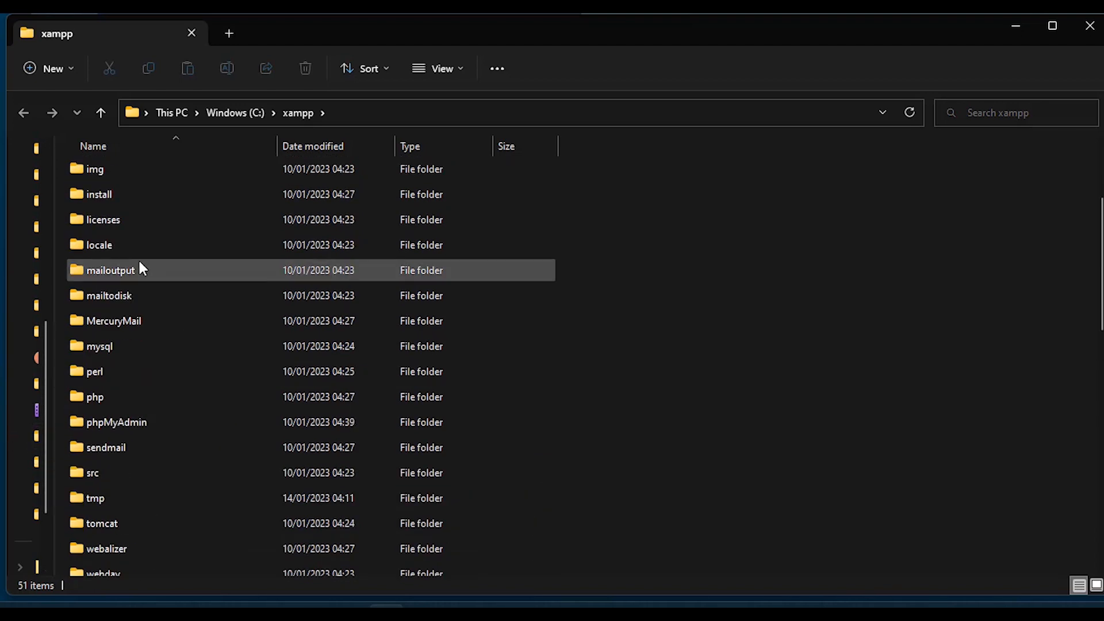
{"action": "scroll", "coordinate": [140, 266], "scroll_direction": "up", "scroll_amount": 1}
{"action": "double_click", "coordinate": [119, 220]}
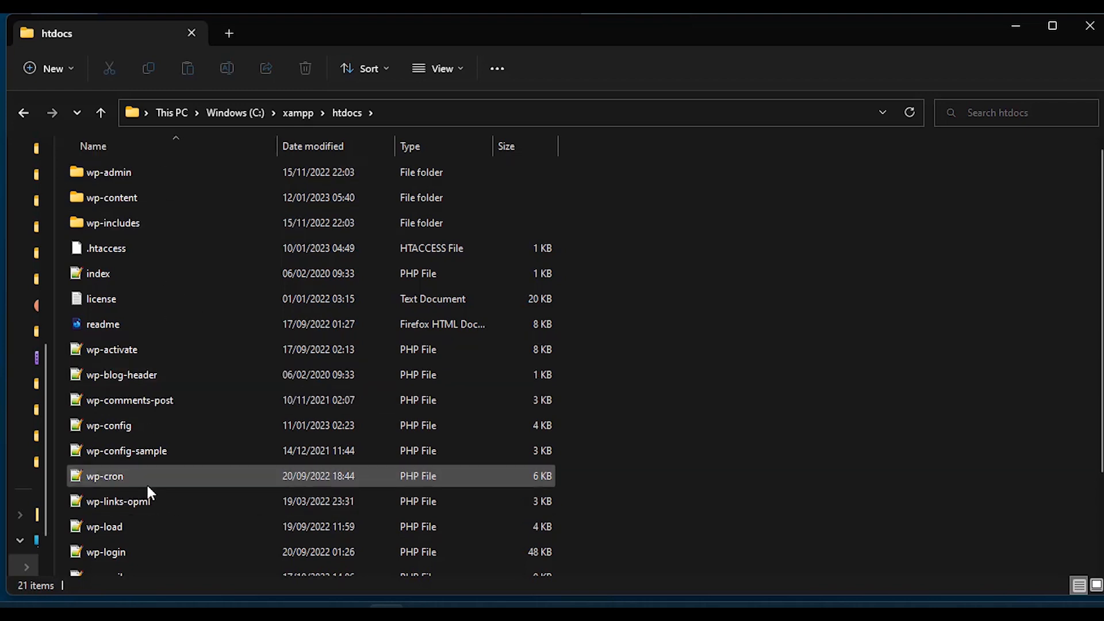
{"action": "scroll", "coordinate": [128, 315], "scroll_direction": "down", "scroll_amount": 2}
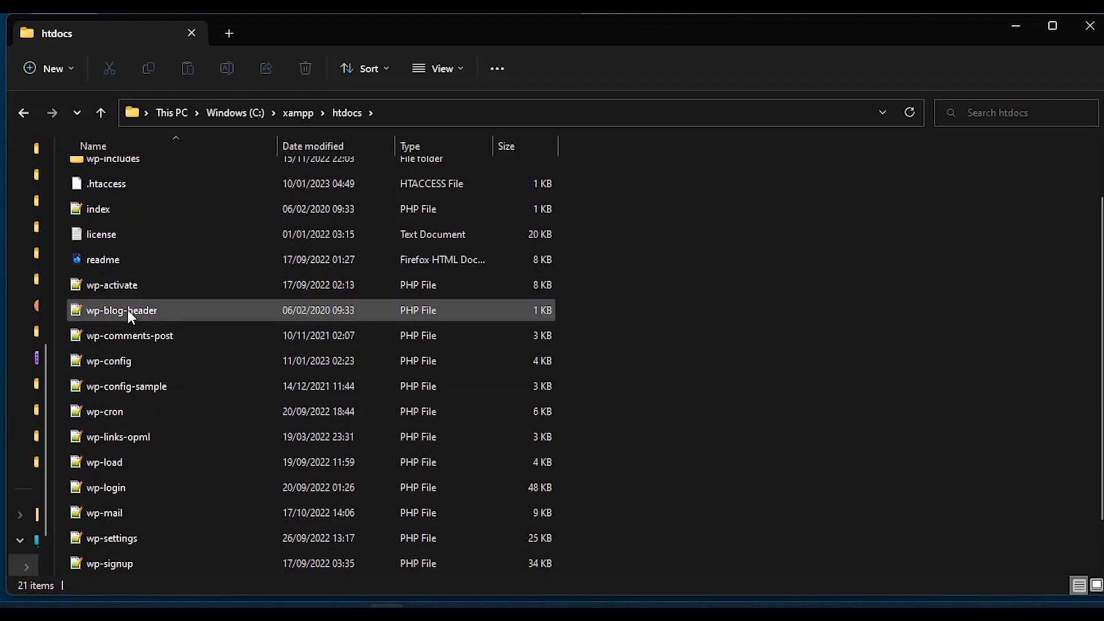
{"action": "right_click", "coordinate": [101, 353]}
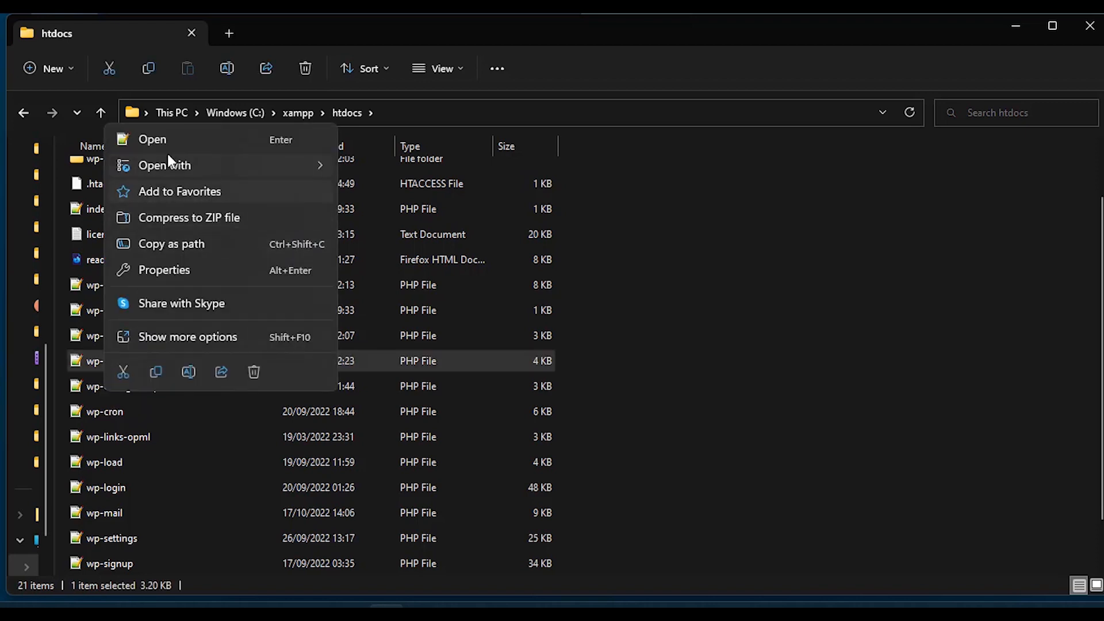
{"action": "left_click", "coordinate": [168, 137]}
{"action": "scroll", "coordinate": [168, 137], "scroll_direction": "down", "scroll_amount": 10}
{"action": "scroll", "coordinate": [168, 137], "scroll_direction": "up", "scroll_amount": 3}
{"action": "scroll", "coordinate": [574, 328], "scroll_direction": "down", "scroll_amount": 2}
{"action": "scroll", "coordinate": [575, 327], "scroll_direction": "up", "scroll_amount": 3}
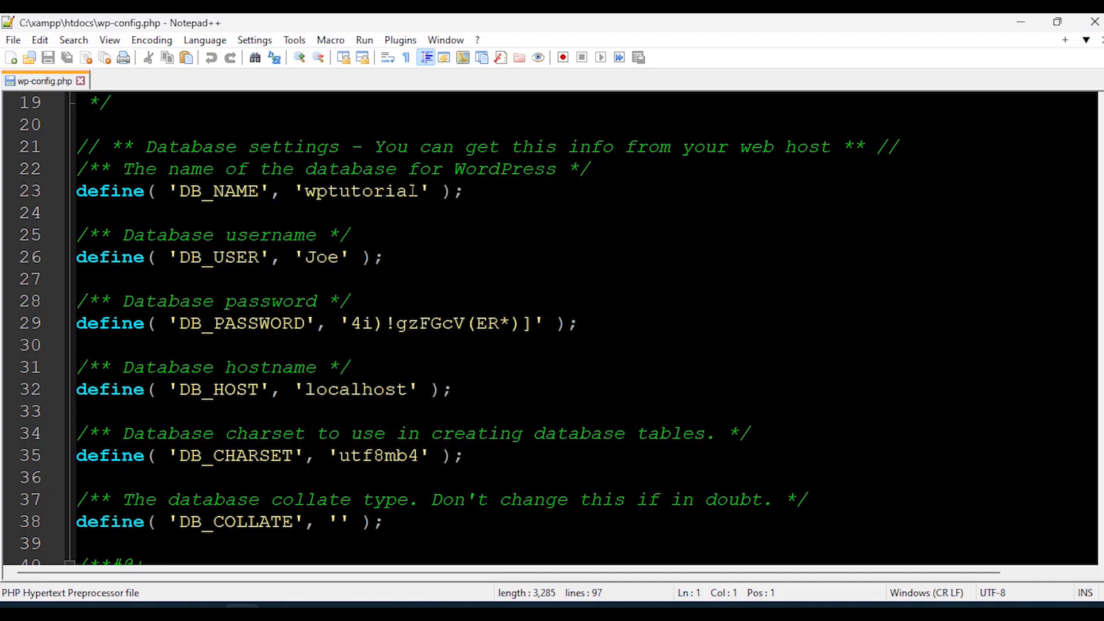
Review the DB_NAME 'wptutorial', DB_USER, DB_PASSWORD and DB_HOST 'localhost' values in wp-config.php.
{"action": "left_click_drag", "start_coordinate": [419, 191], "coordinate": [305, 191]}
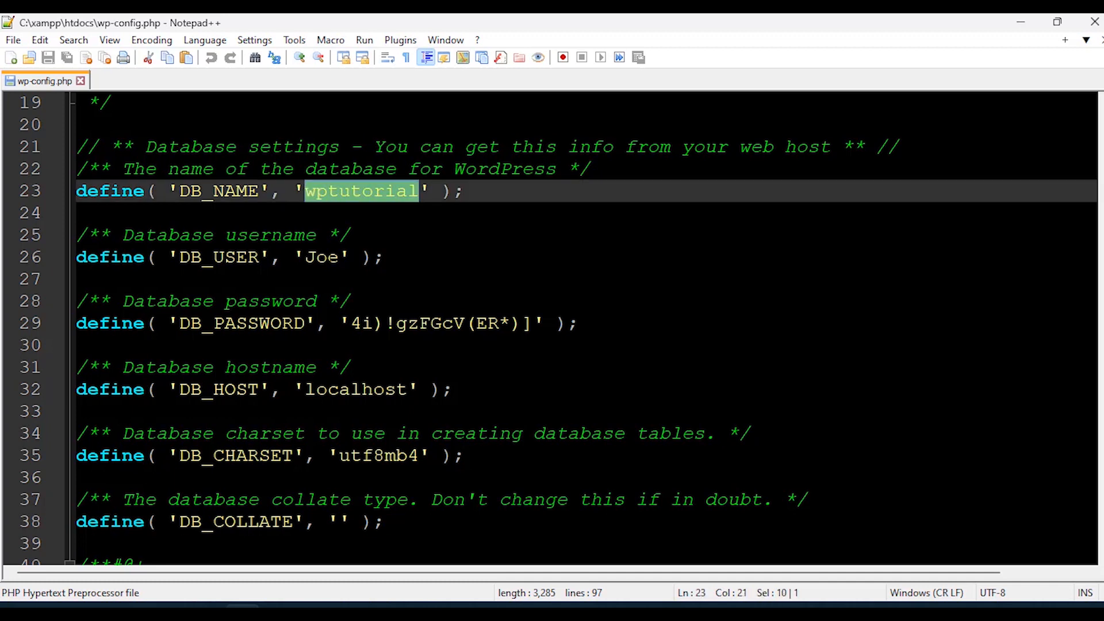
{"action": "left_click_drag", "start_coordinate": [339, 257], "coordinate": [304, 257]}
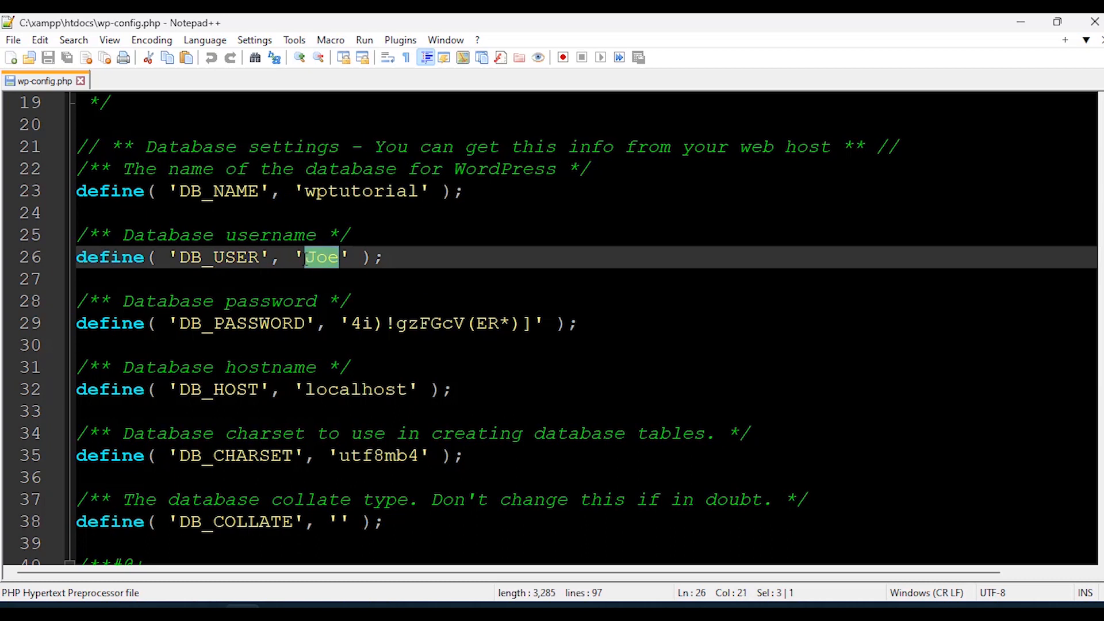
{"action": "left_click_drag", "start_coordinate": [351, 323], "coordinate": [499, 323]}
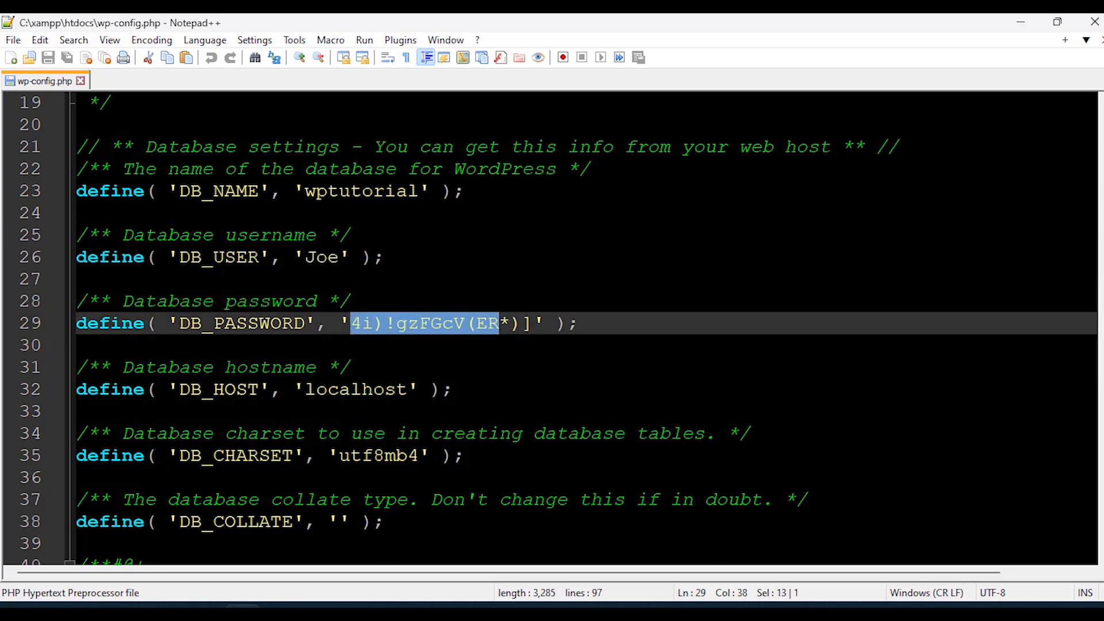
{"action": "left_click_drag", "start_coordinate": [407, 389], "coordinate": [311, 389]}
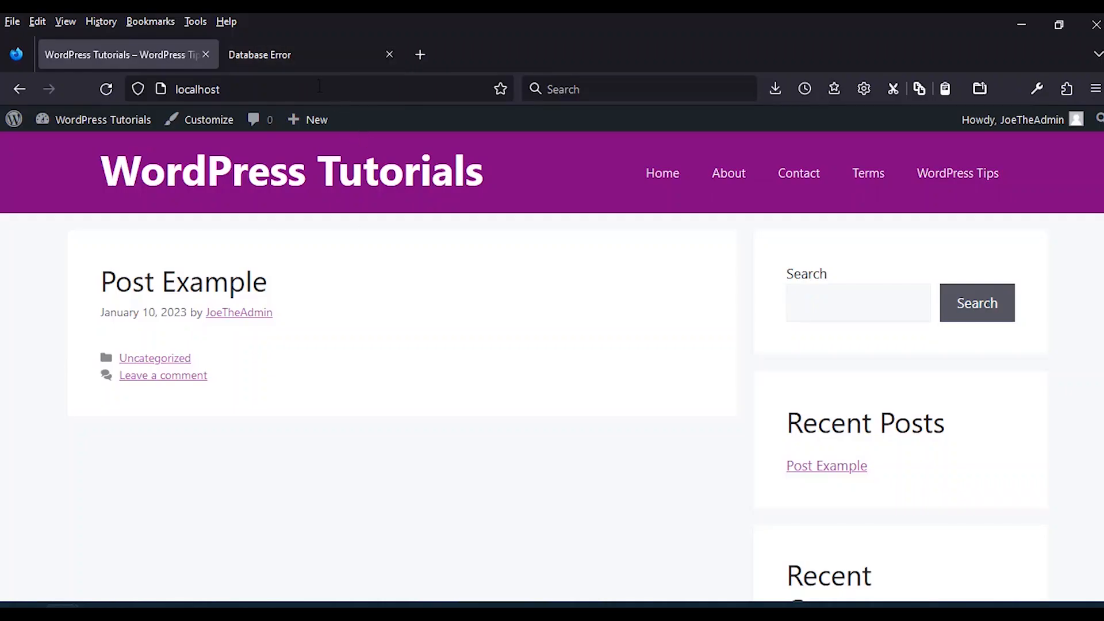
Load localhost/phpmyadmin in the browser.
{"action": "left_click", "coordinate": [319, 87]}
{"action": "left_click", "coordinate": [344, 88]}
{"action": "type", "text": "/phpmyadmin"}
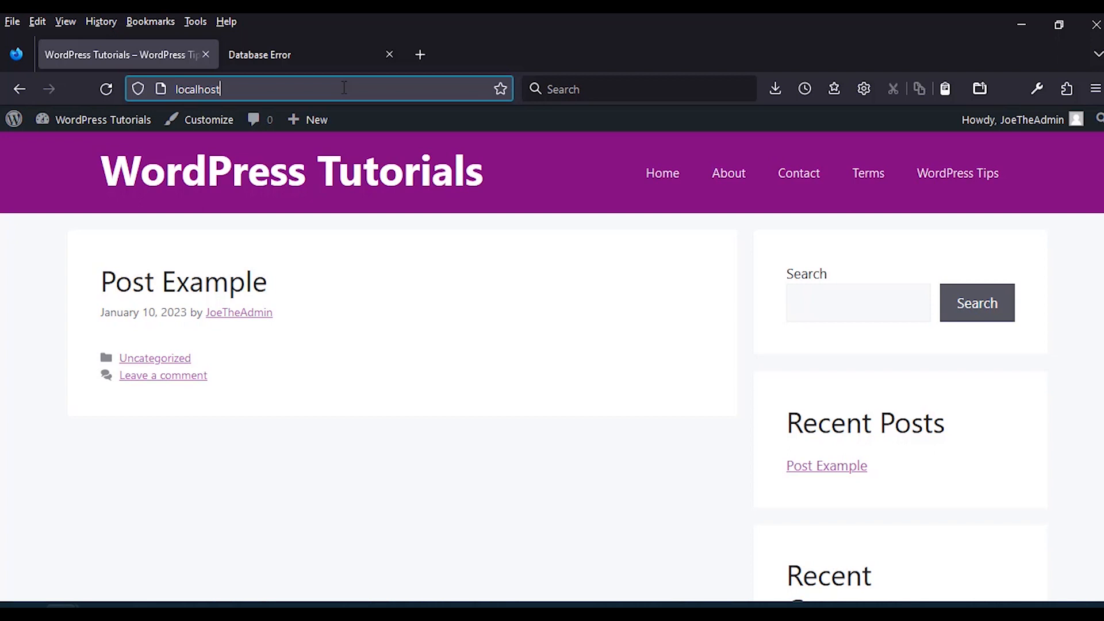
{"action": "key", "text": "Return"}
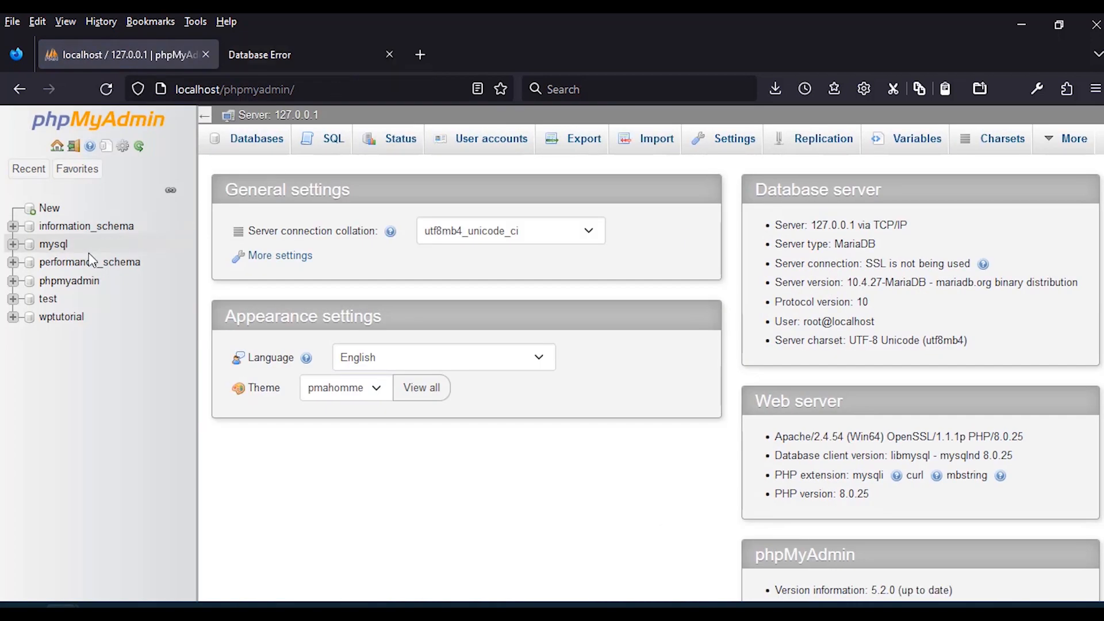
Open the wptutorial database and look through its table list.
{"action": "left_click", "coordinate": [62, 321]}
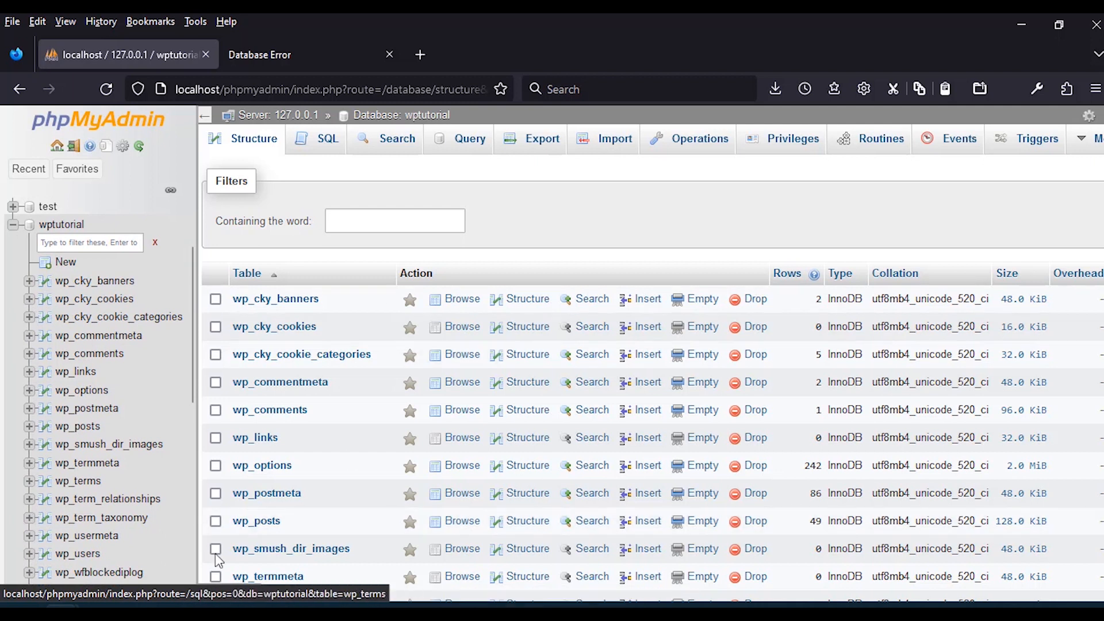
{"action": "scroll", "coordinate": [278, 368], "scroll_direction": "down", "scroll_amount": 6}
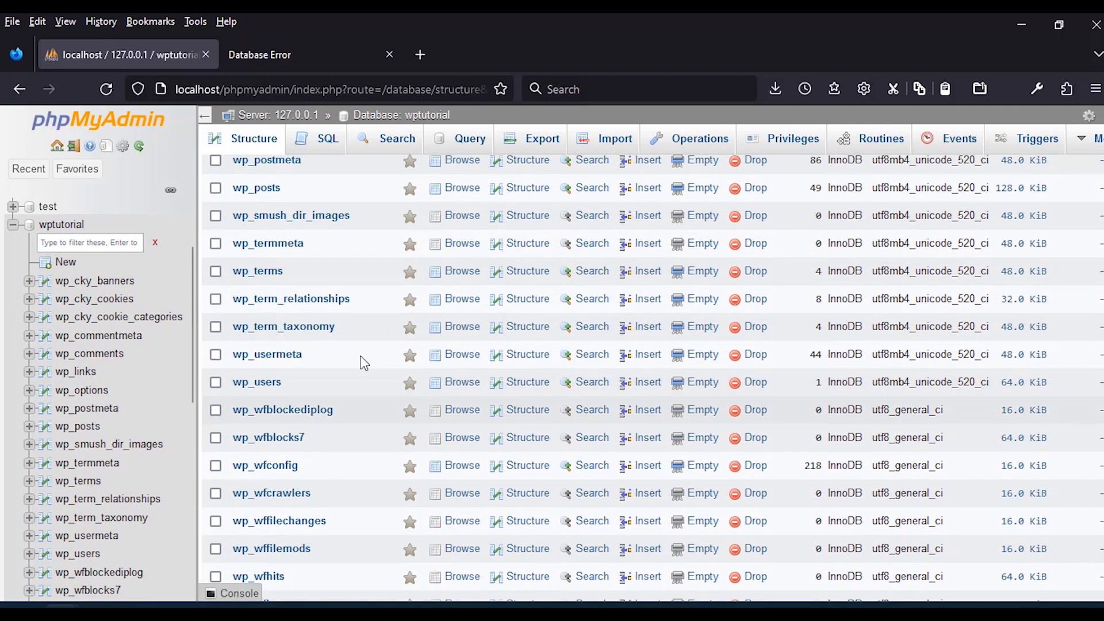
{"action": "scroll", "coordinate": [333, 452], "scroll_direction": "down", "scroll_amount": 2}
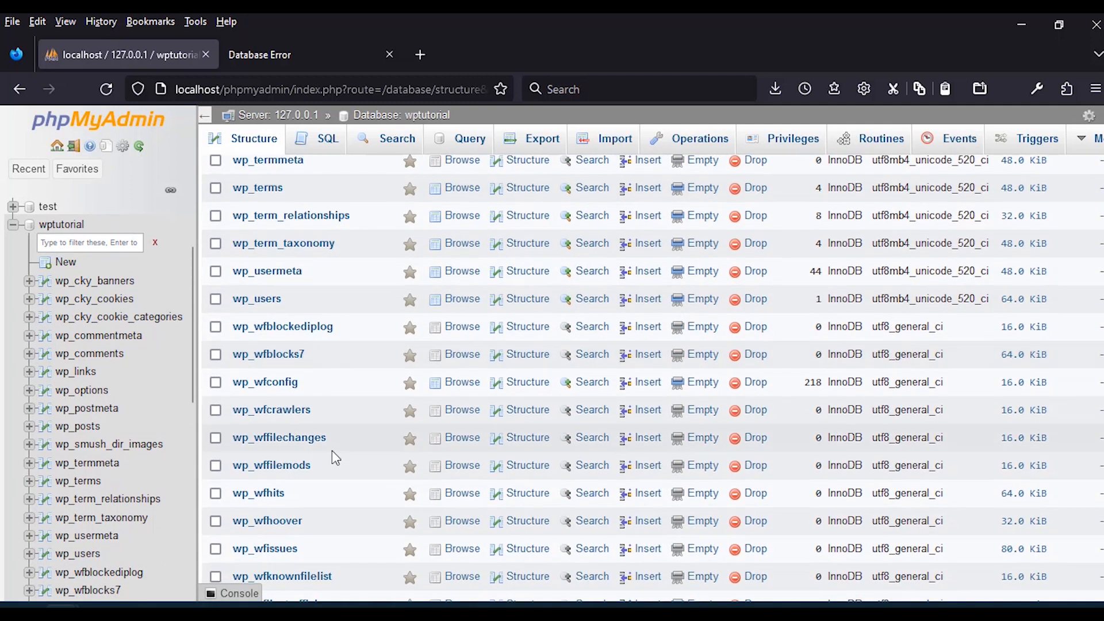
{"action": "scroll", "coordinate": [332, 450], "scroll_direction": "down", "scroll_amount": 2}
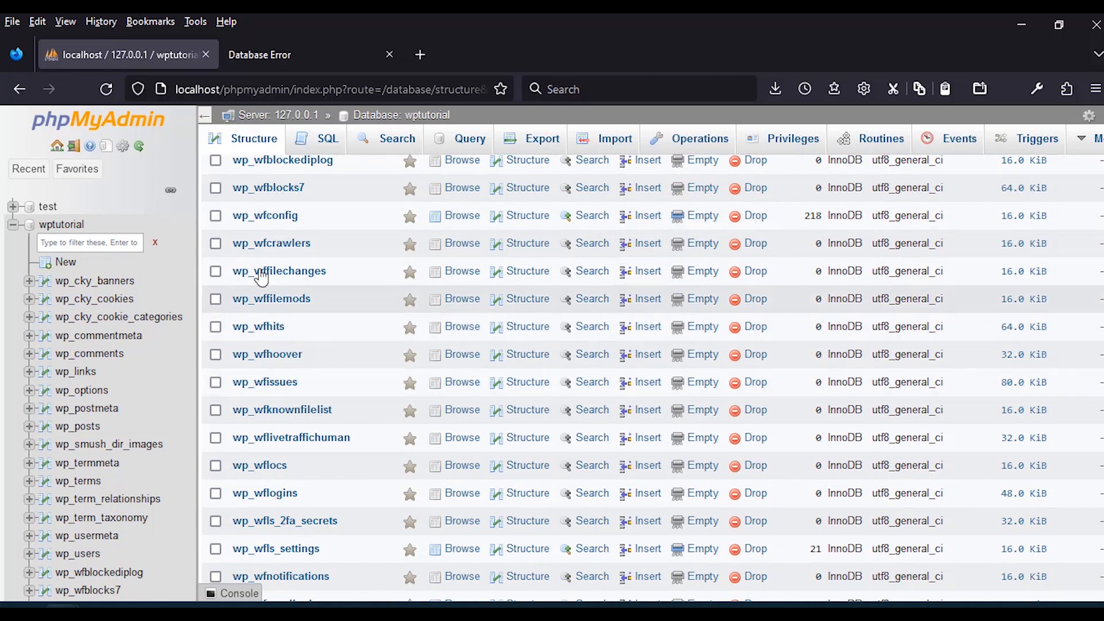
{"action": "scroll", "coordinate": [314, 395], "scroll_direction": "up", "scroll_amount": 10}
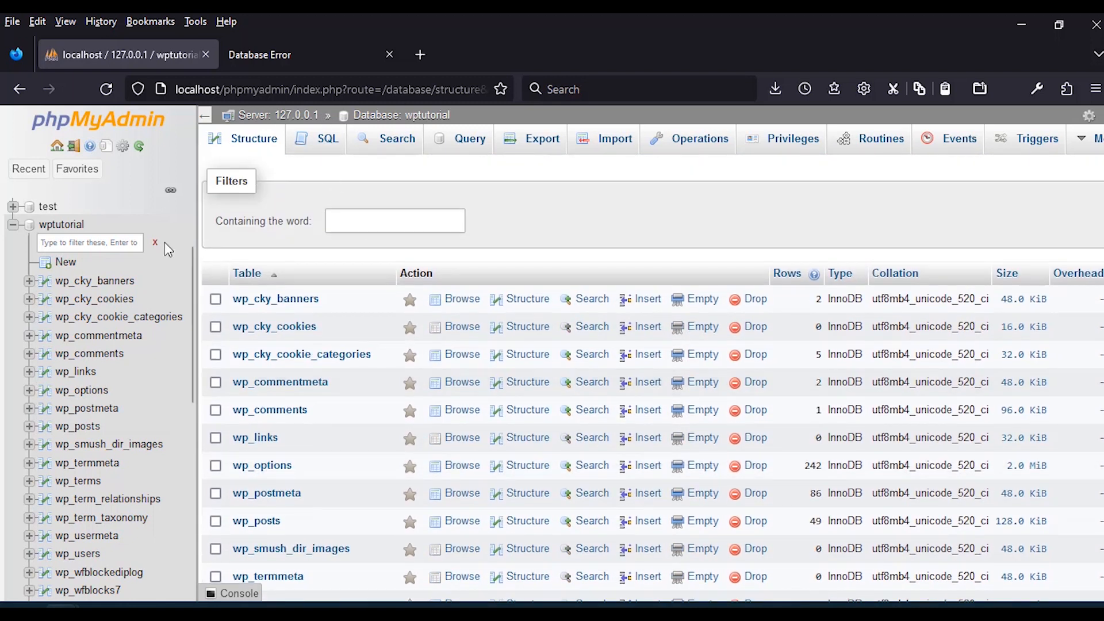
Return to the phpMyAdmin home and view the Databases and User accounts overviews.
{"action": "left_click", "coordinate": [112, 124]}
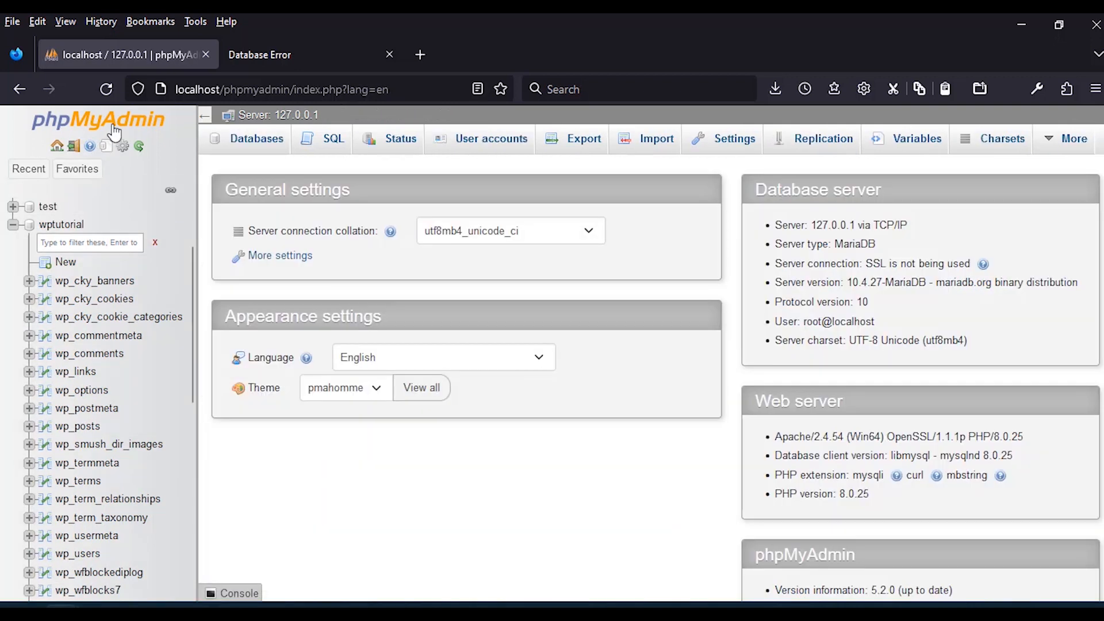
{"action": "left_click", "coordinate": [252, 151]}
{"action": "left_click", "coordinate": [476, 140]}
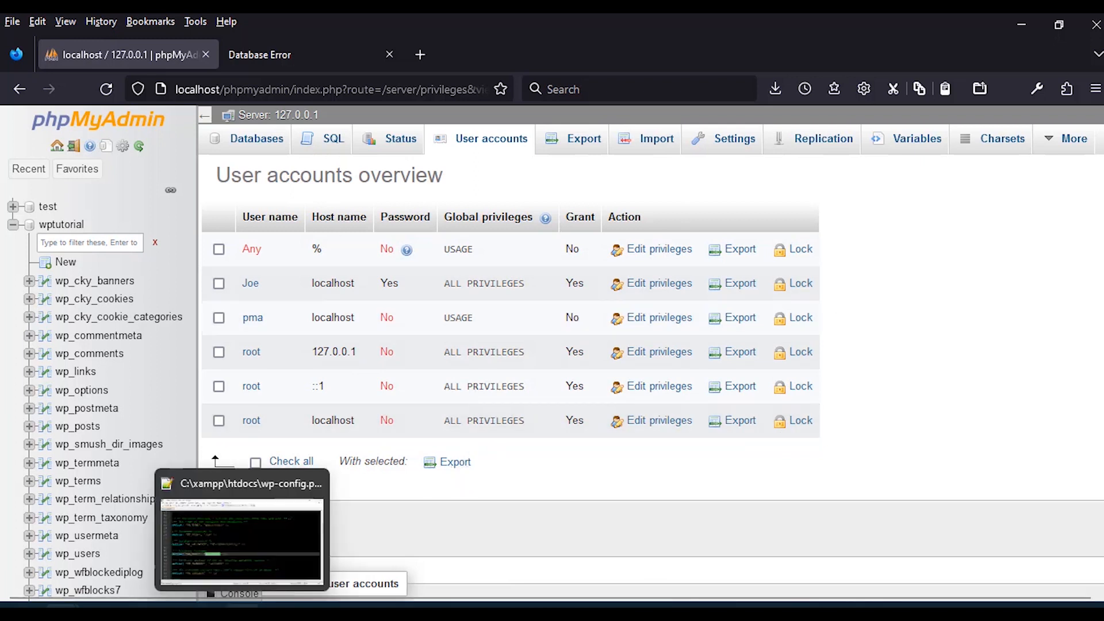
Compare the config's DB_USER with phpMyAdmin's account privileges, then show the database-error tab.
{"action": "left_click", "coordinate": [243, 605]}
{"action": "left_click", "coordinate": [327, 367]}
{"action": "left_click_drag", "start_coordinate": [339, 258], "coordinate": [305, 258]}
{"action": "left_click", "coordinate": [1020, 22]}
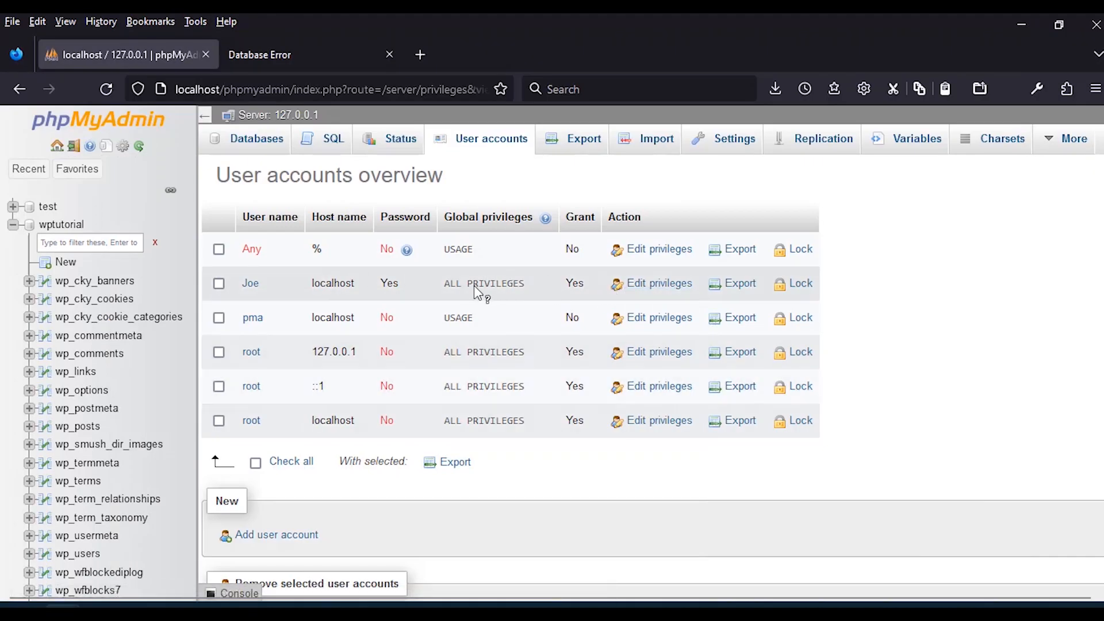
{"action": "mouse_move", "coordinate": [475, 291]}
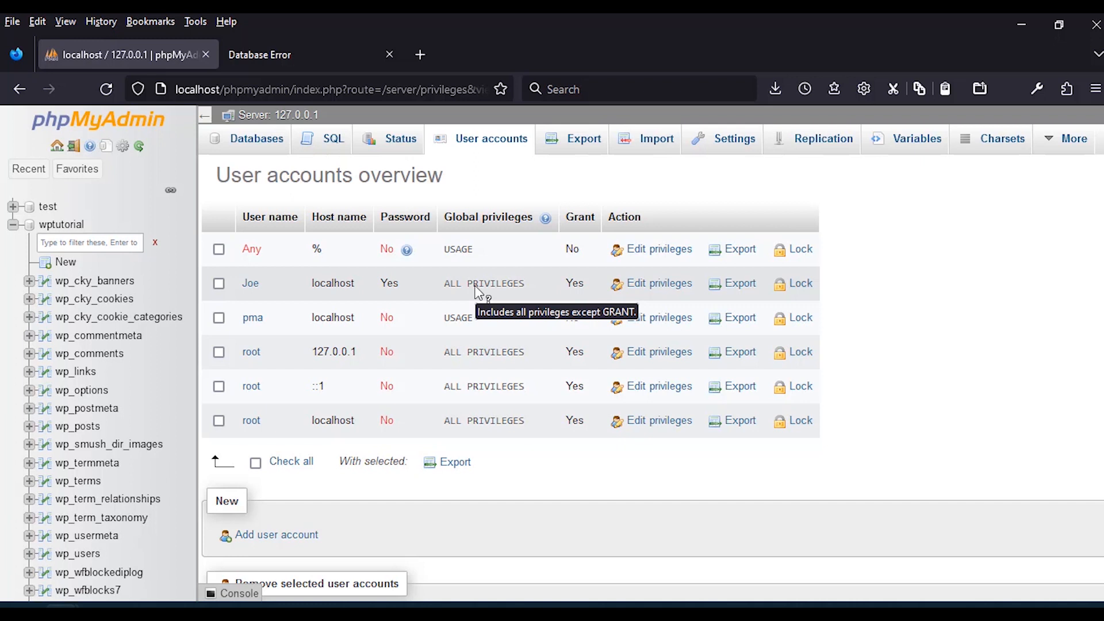
{"action": "left_click", "coordinate": [281, 53]}
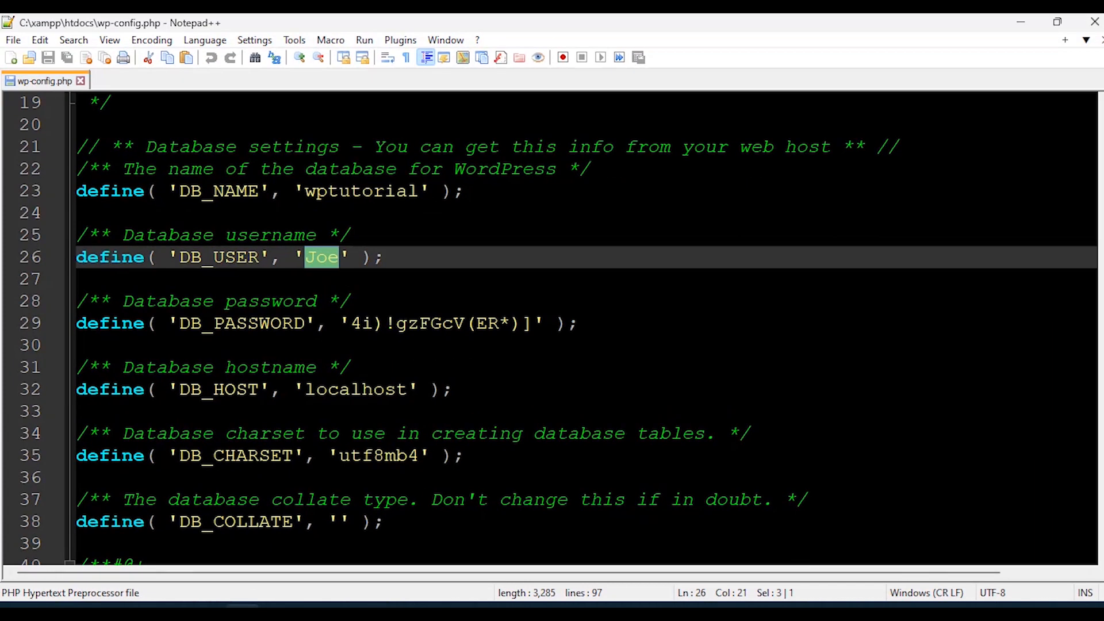
Scroll to the end of wp-config.php and find the 'Add any custom values' comment on line 84.
{"action": "scroll", "coordinate": [552, 339], "scroll_direction": "down", "scroll_amount": 1}
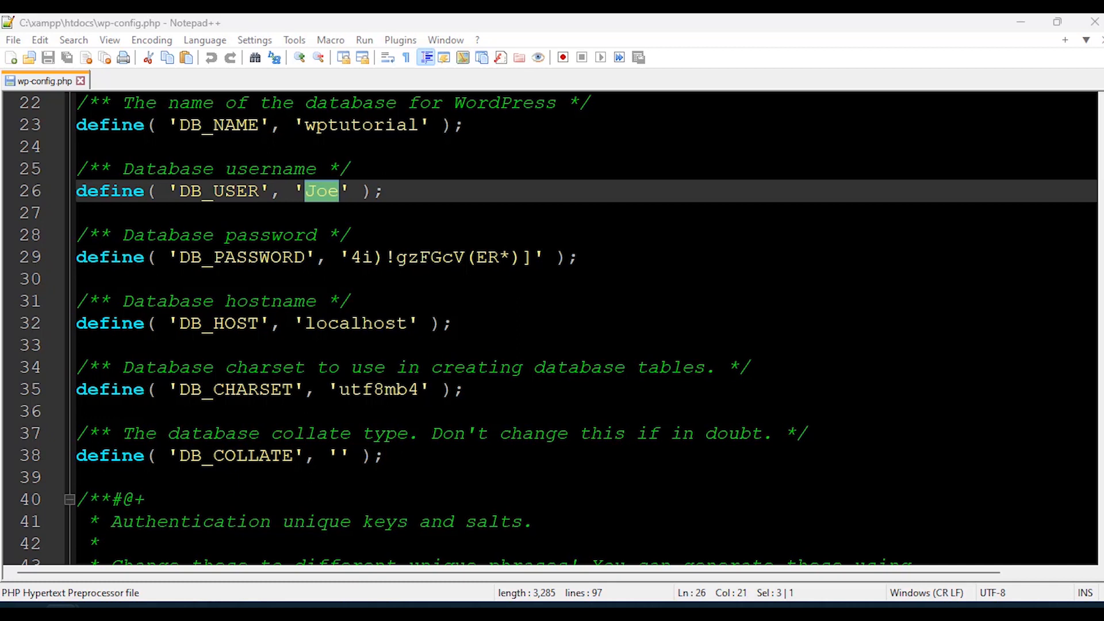
{"action": "scroll", "coordinate": [552, 328], "scroll_direction": "down", "scroll_amount": 8}
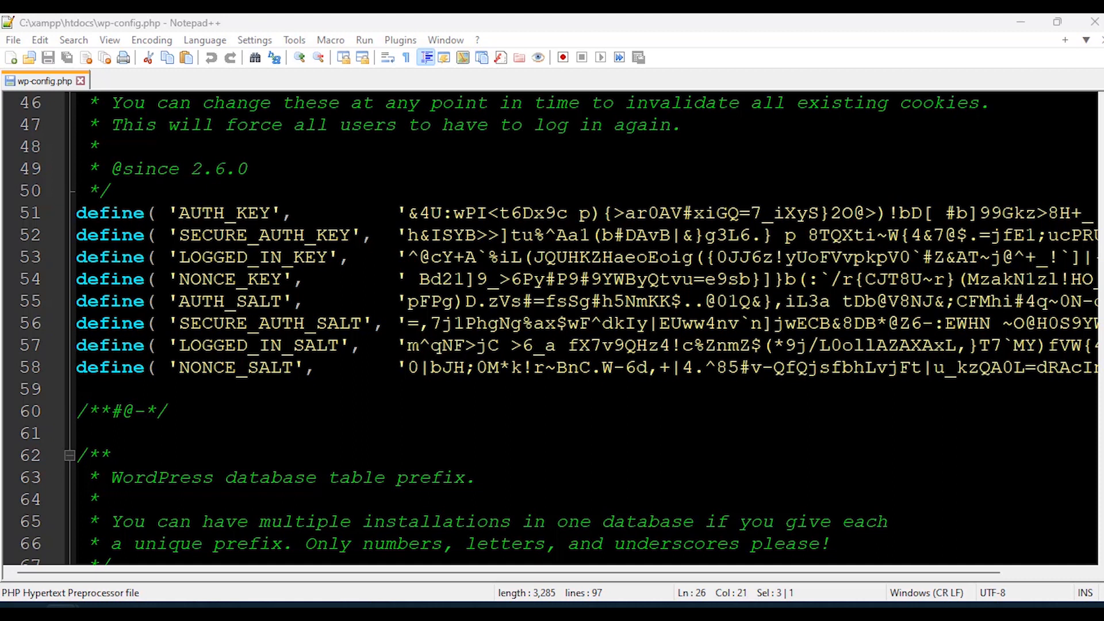
{"action": "scroll", "coordinate": [552, 328], "scroll_direction": "down", "scroll_amount": 13}
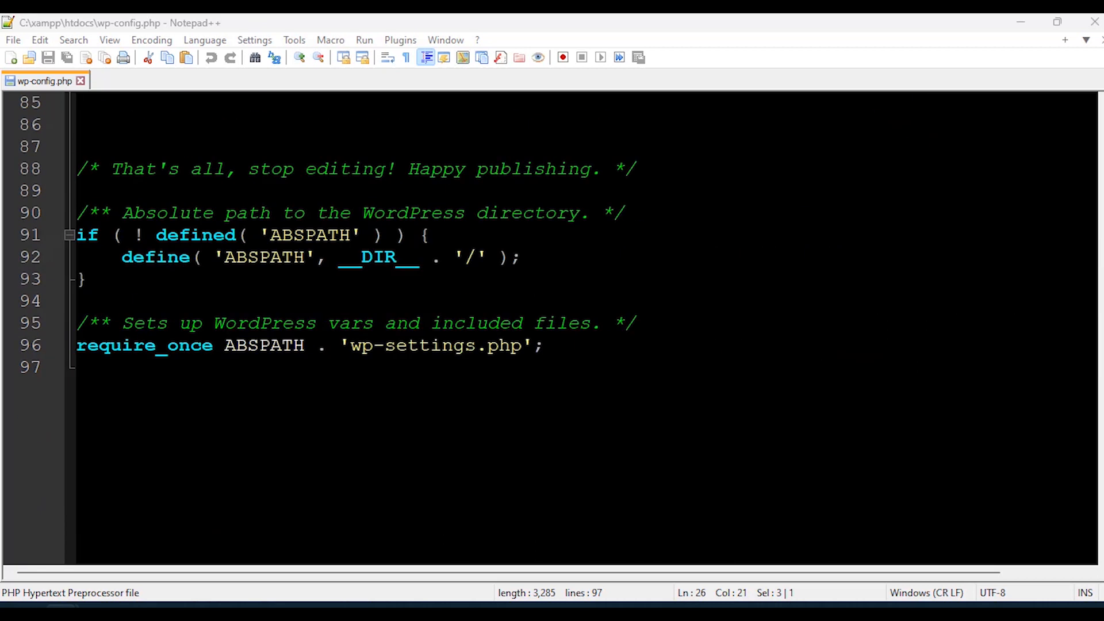
{"action": "left_click", "coordinate": [172, 367]}
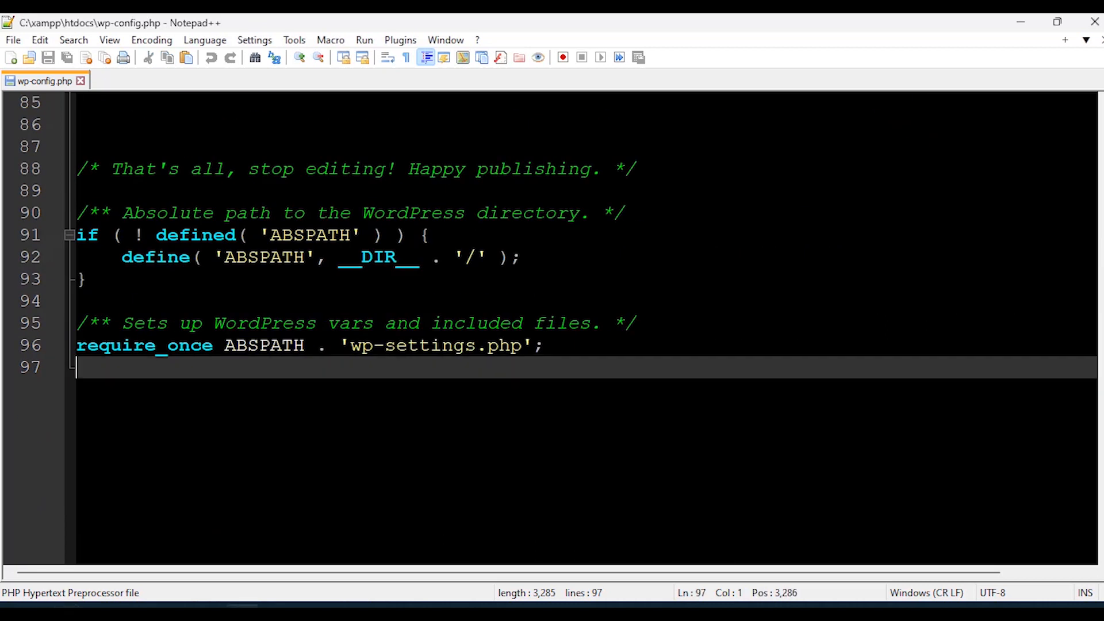
{"action": "scroll", "coordinate": [552, 328], "scroll_direction": "up", "scroll_amount": 2}
{"action": "left_click_drag", "start_coordinate": [100, 213], "coordinate": [919, 214]}
{"action": "left_click", "coordinate": [213, 213]}
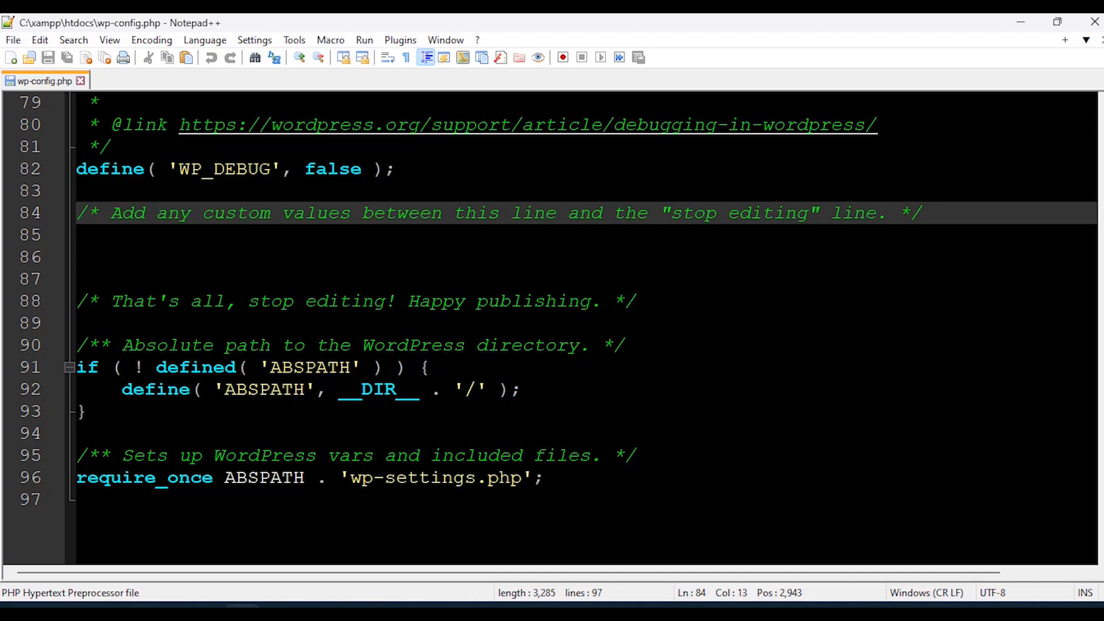
Add define('WP_ALLOW_REPAIR', true); on line 86 and save wp-config.php.
{"action": "left_click", "coordinate": [169, 254]}
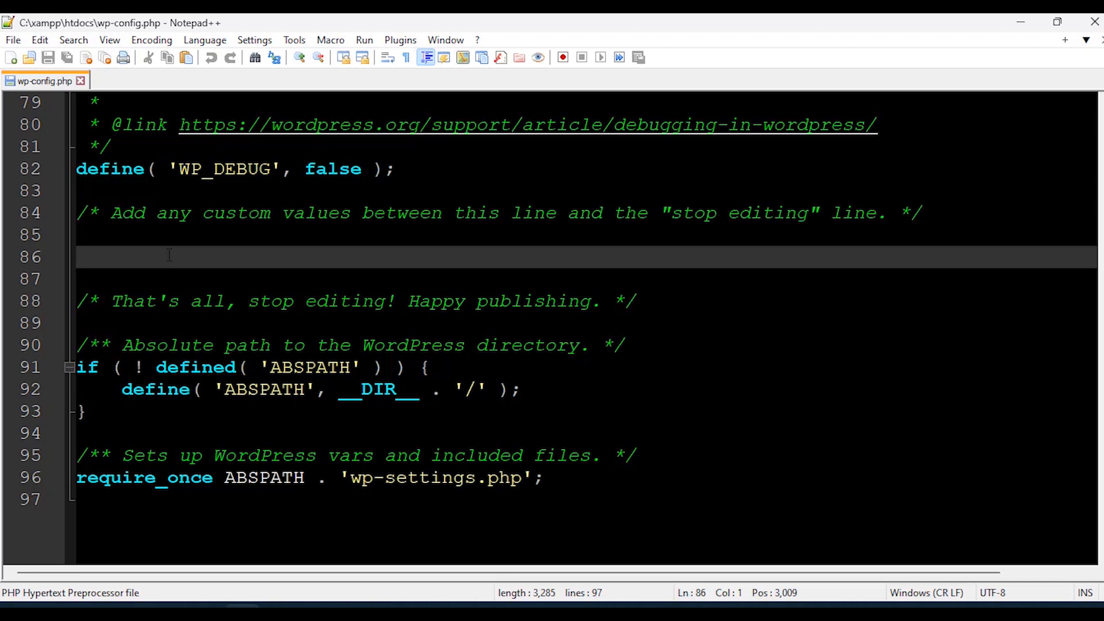
{"action": "type", "text": "define('WP_ALLOW_REPAIR', true)"}
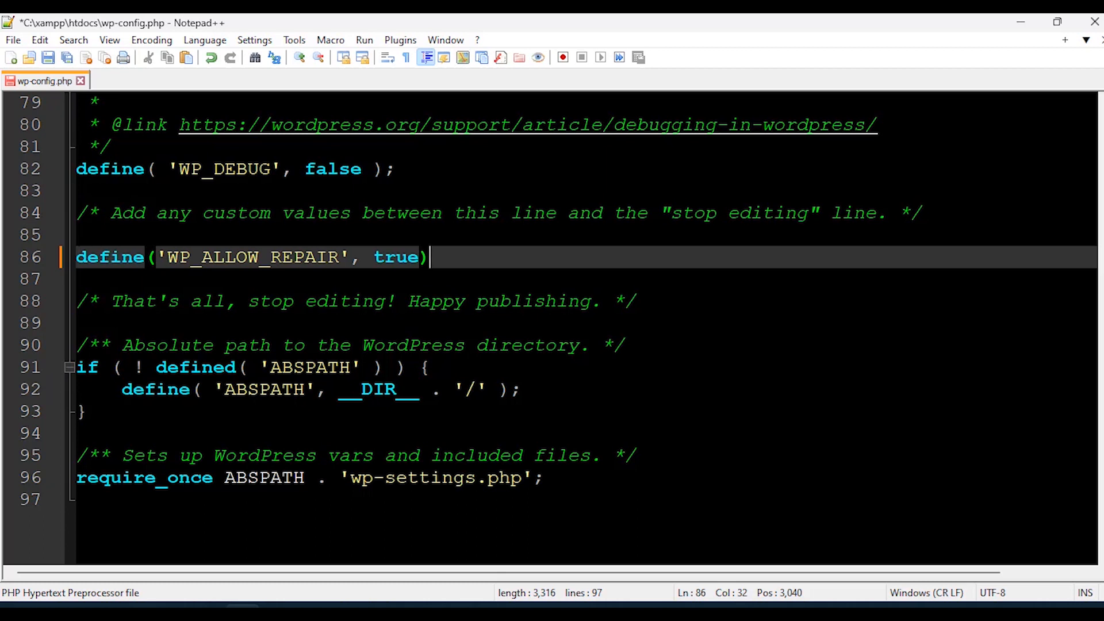
{"action": "type", "text": ";"}
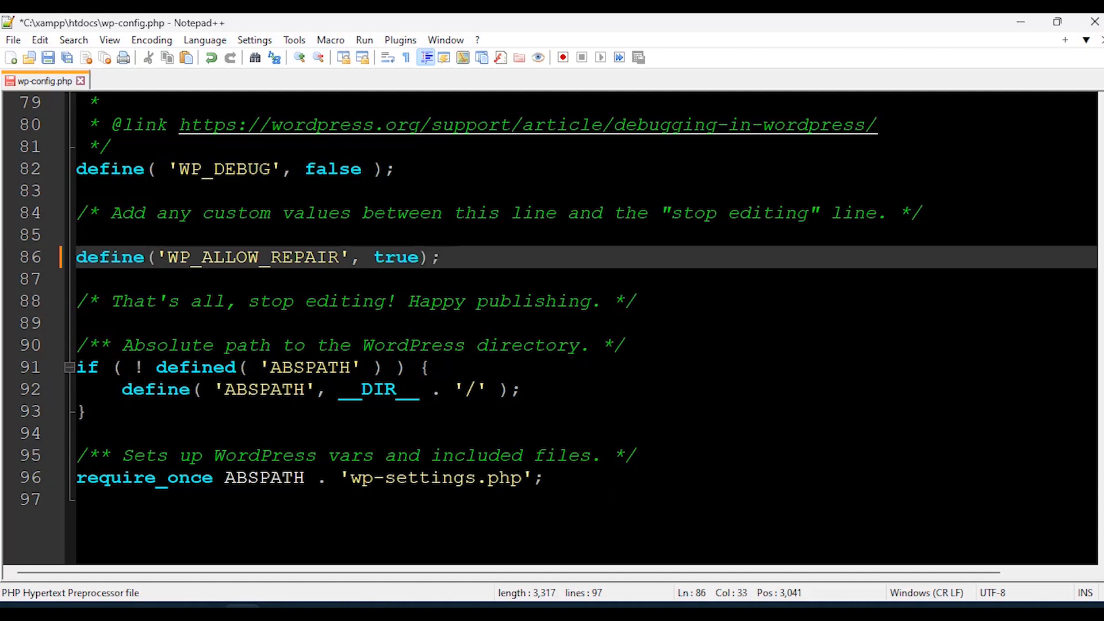
{"action": "left_click", "coordinate": [49, 57]}
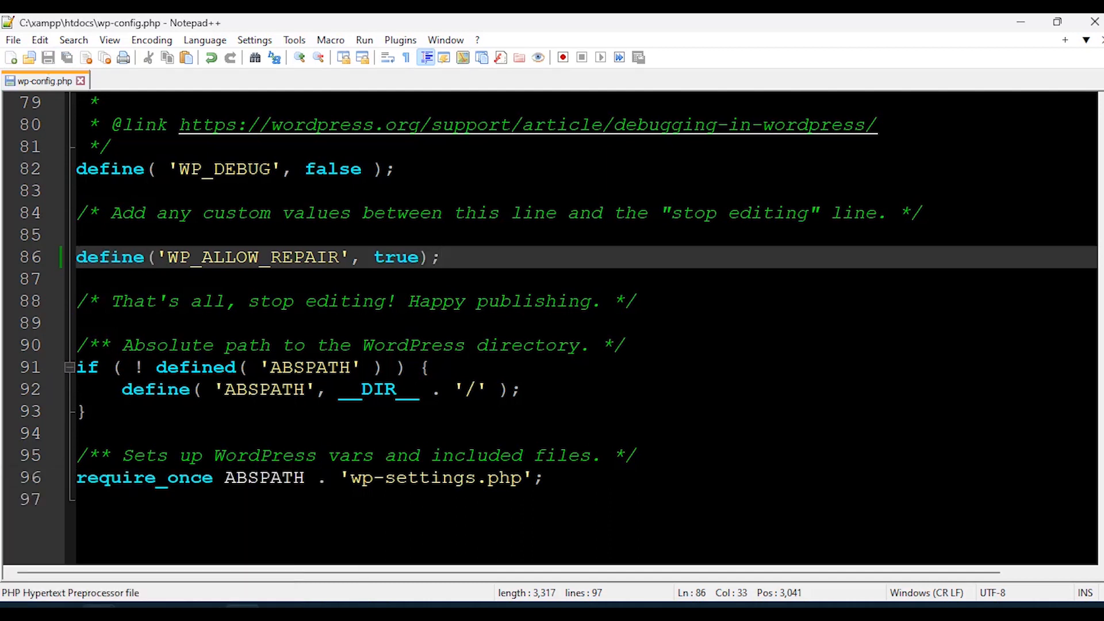
Reload localhost to confirm the homepage loads, and check MySQL running on port 3306 in XAMPP.
{"action": "mouse_move", "coordinate": [173, 612]}
{"action": "left_click", "coordinate": [201, 538]}
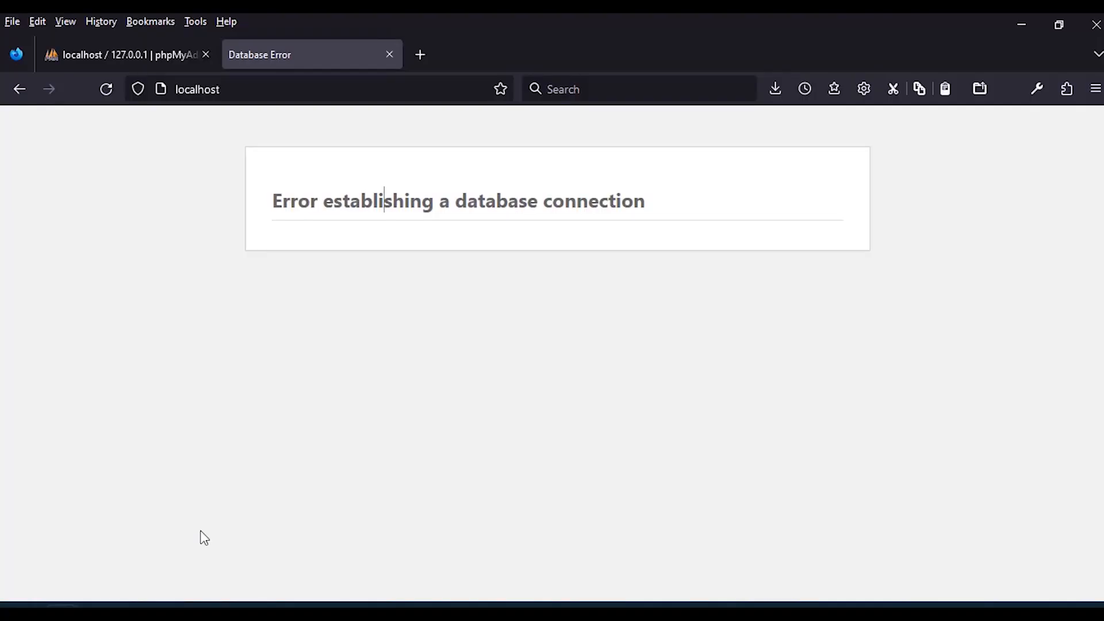
{"action": "left_click", "coordinate": [104, 95]}
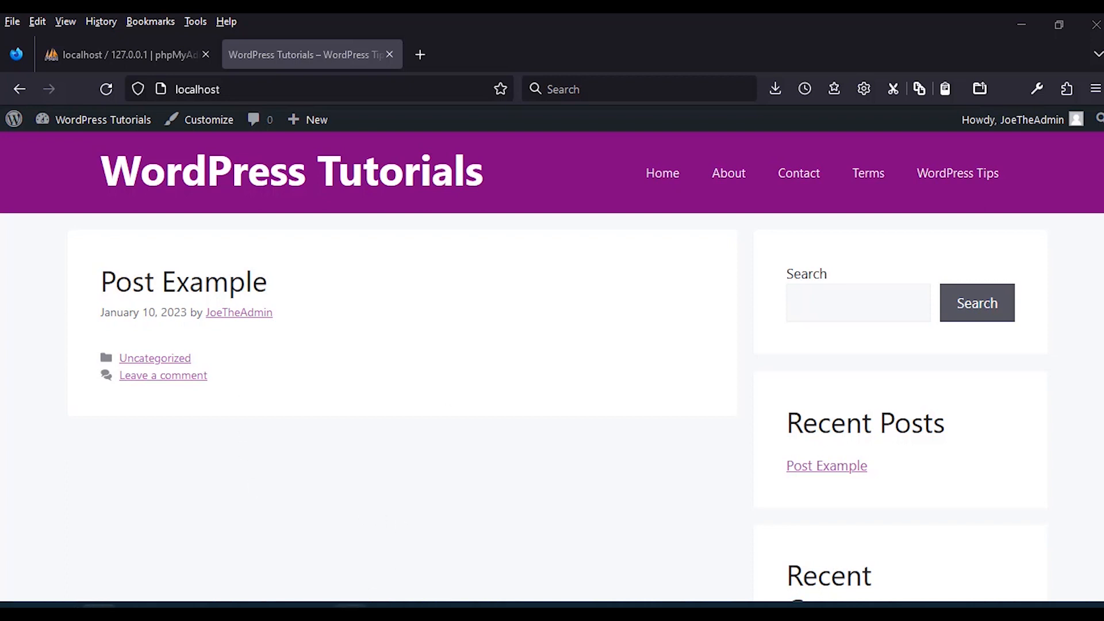
{"action": "mouse_move", "coordinate": [350, 605]}
{"action": "left_click", "coordinate": [350, 529]}
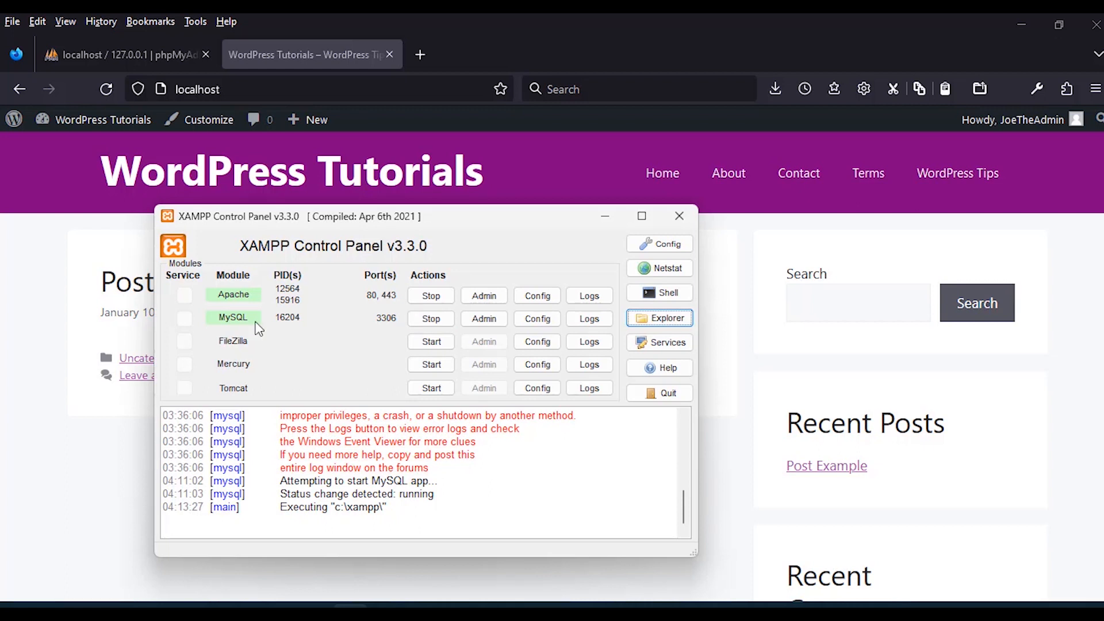
Stop MySQL in XAMPP and reload localhost to bring back the database connection error.
{"action": "left_click", "coordinate": [431, 319]}
{"action": "left_click", "coordinate": [282, 72]}
{"action": "left_click", "coordinate": [107, 89]}
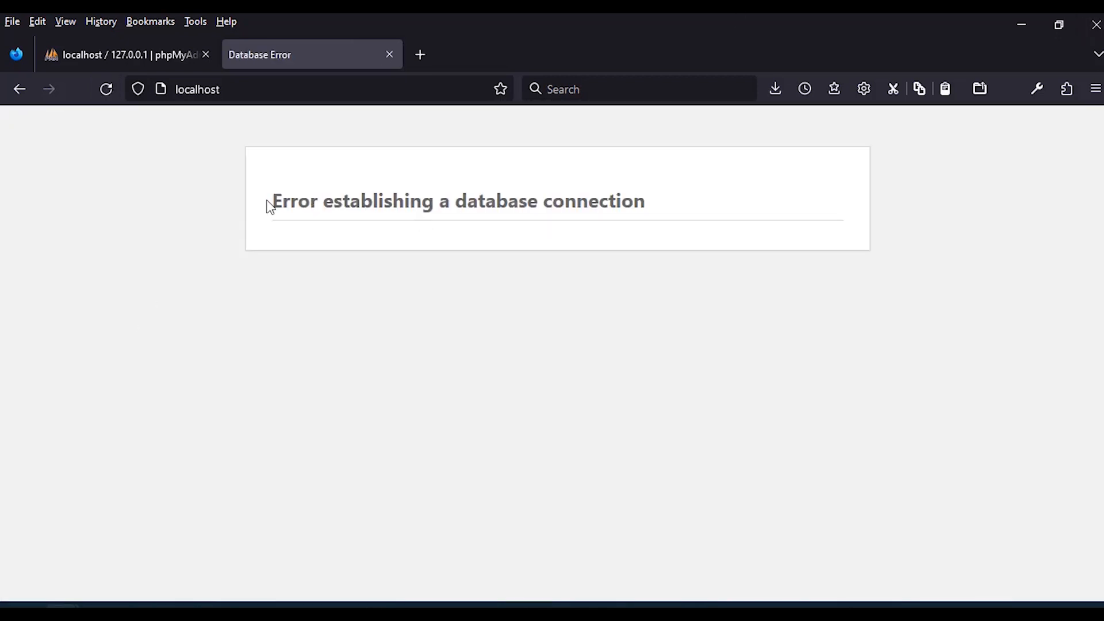
{"action": "left_click_drag", "start_coordinate": [268, 201], "coordinate": [636, 203]}
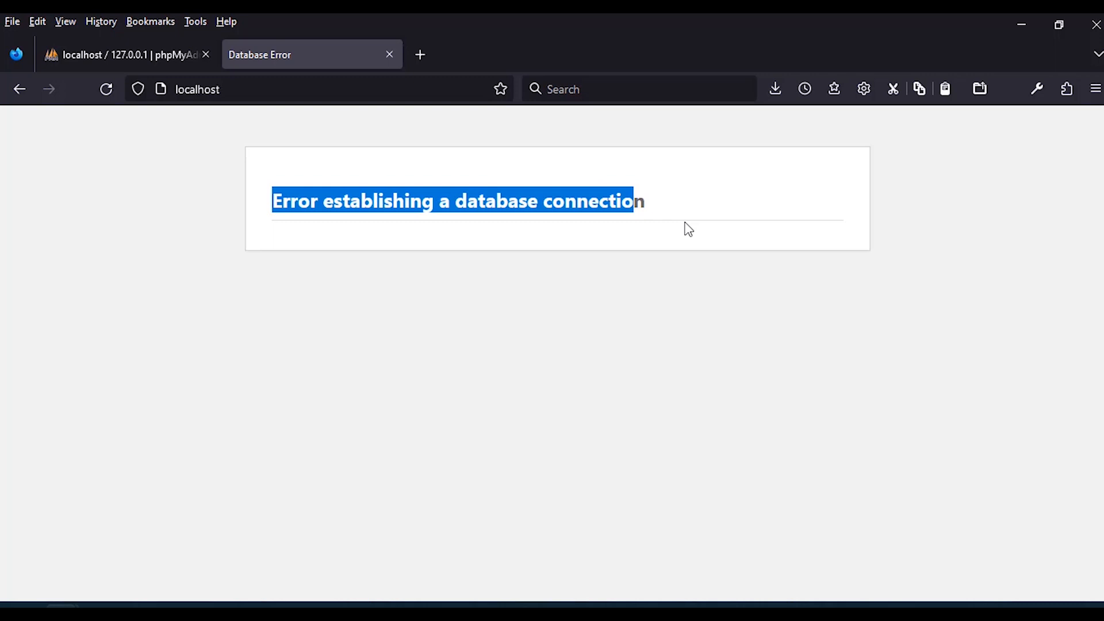
{"action": "left_click", "coordinate": [437, 614]}
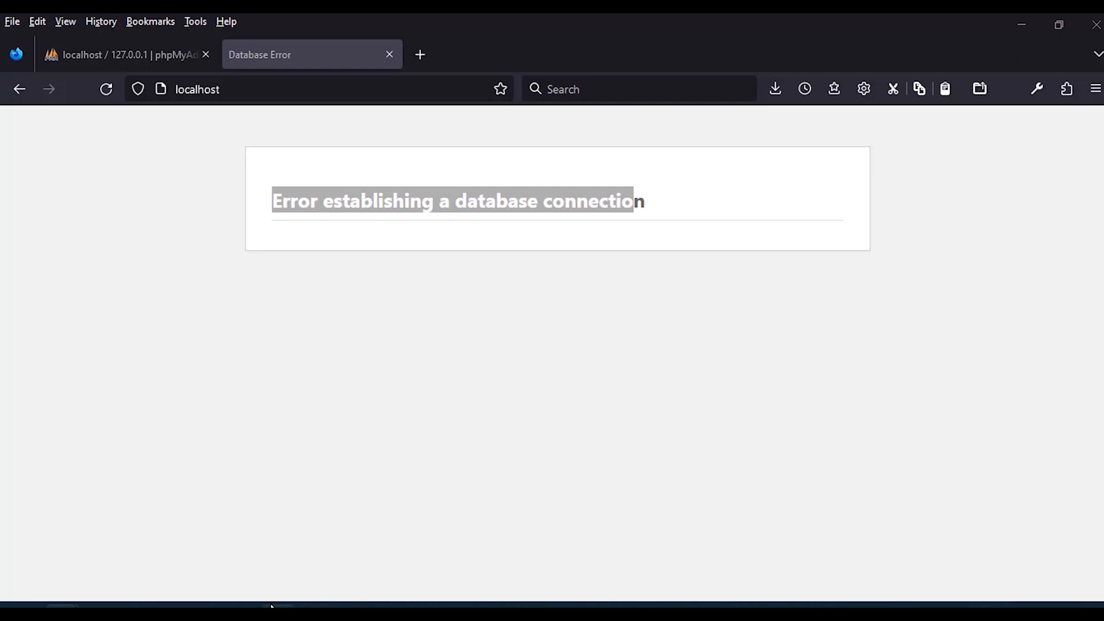
Paste the mysqli_connect test script into a new Notepad++ document.
{"action": "mouse_move", "coordinate": [242, 613]}
{"action": "left_click", "coordinate": [240, 611]}
{"action": "left_click", "coordinate": [639, 367]}
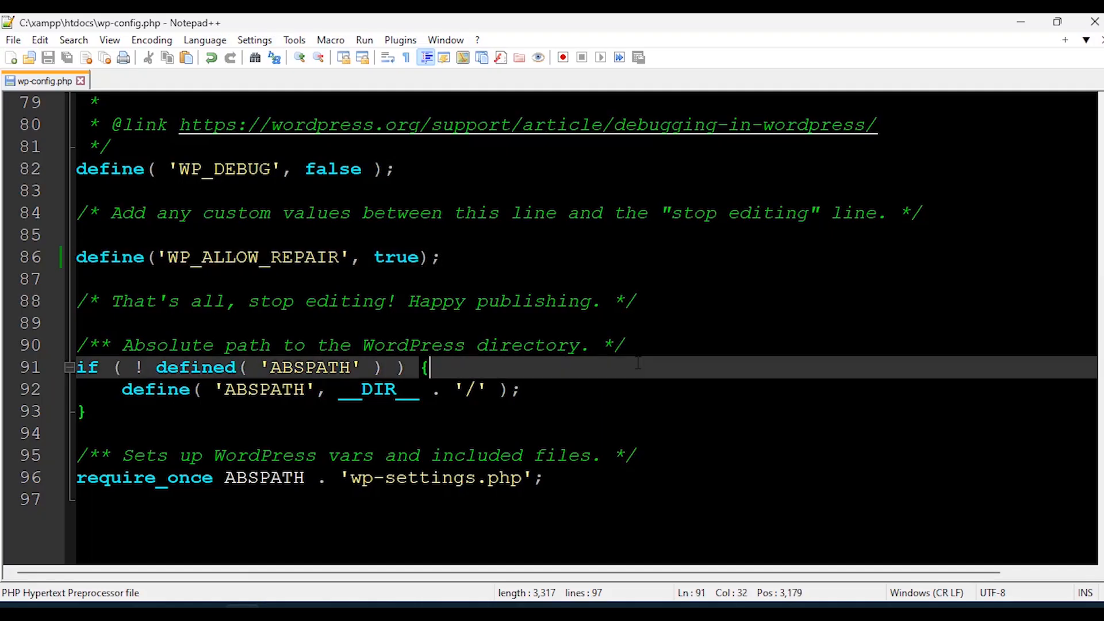
{"action": "key", "text": "ctrl+n"}
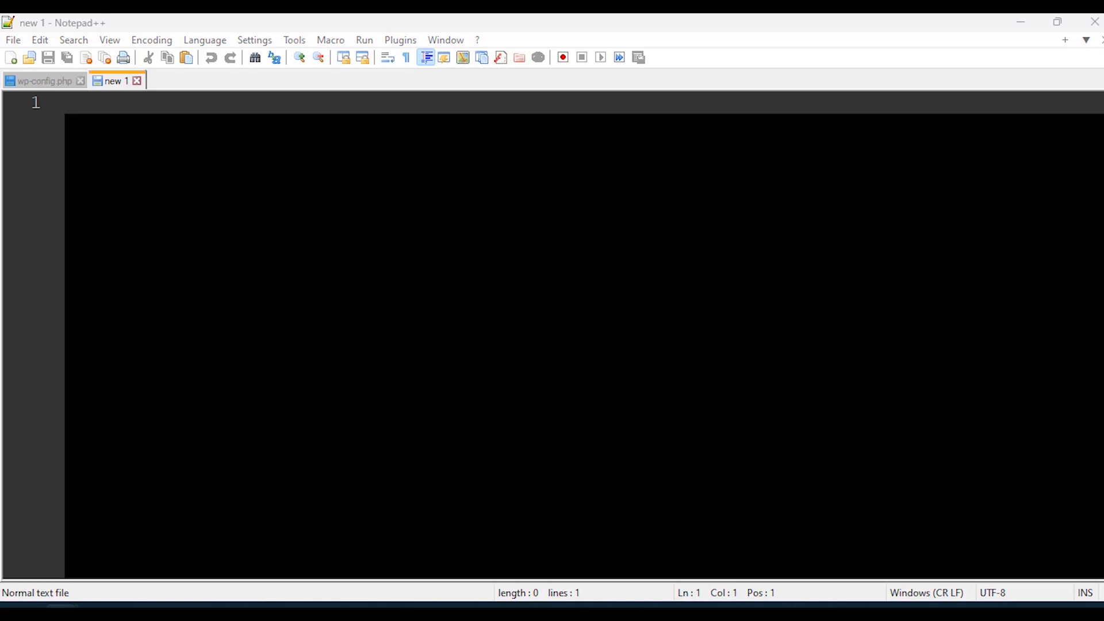
{"action": "key", "text": "Return"}
{"action": "key", "text": "ctrl+v"}
Set the new document's language to PHP and remove its empty first line.
{"action": "left_click", "coordinate": [205, 40]}
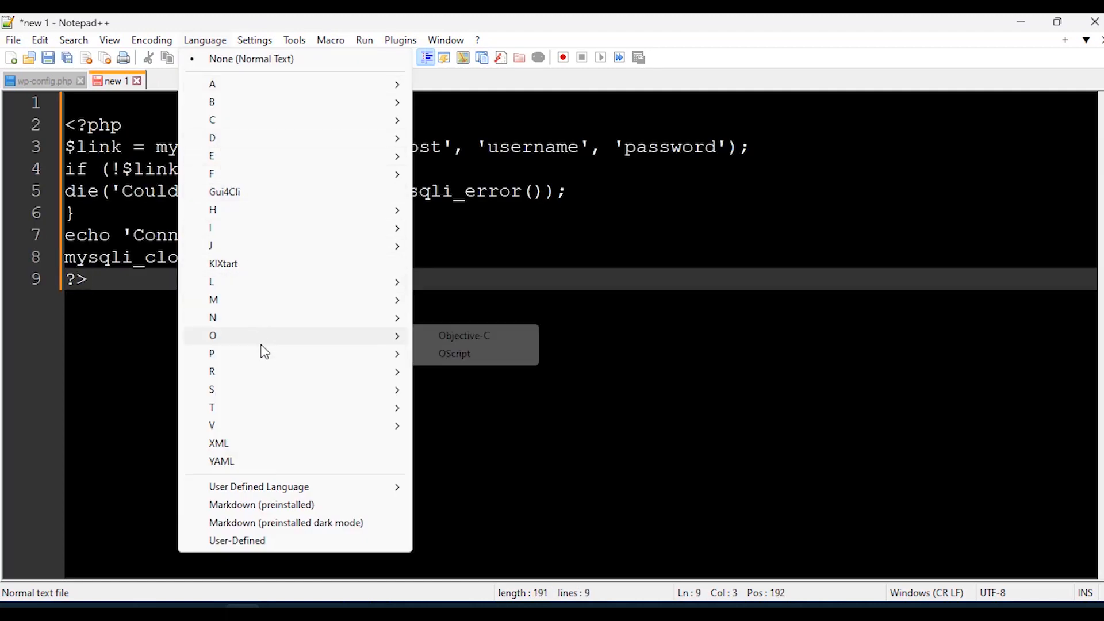
{"action": "mouse_move", "coordinate": [271, 353]}
{"action": "left_click", "coordinate": [465, 387]}
{"action": "left_click", "coordinate": [76, 124]}
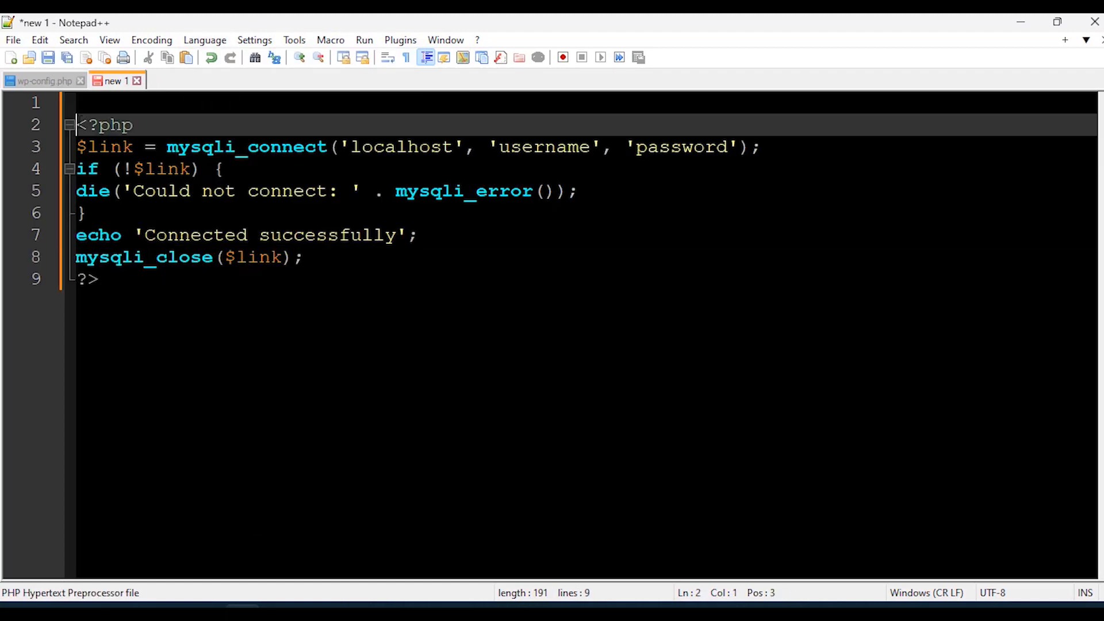
{"action": "key", "text": "BackSpace"}
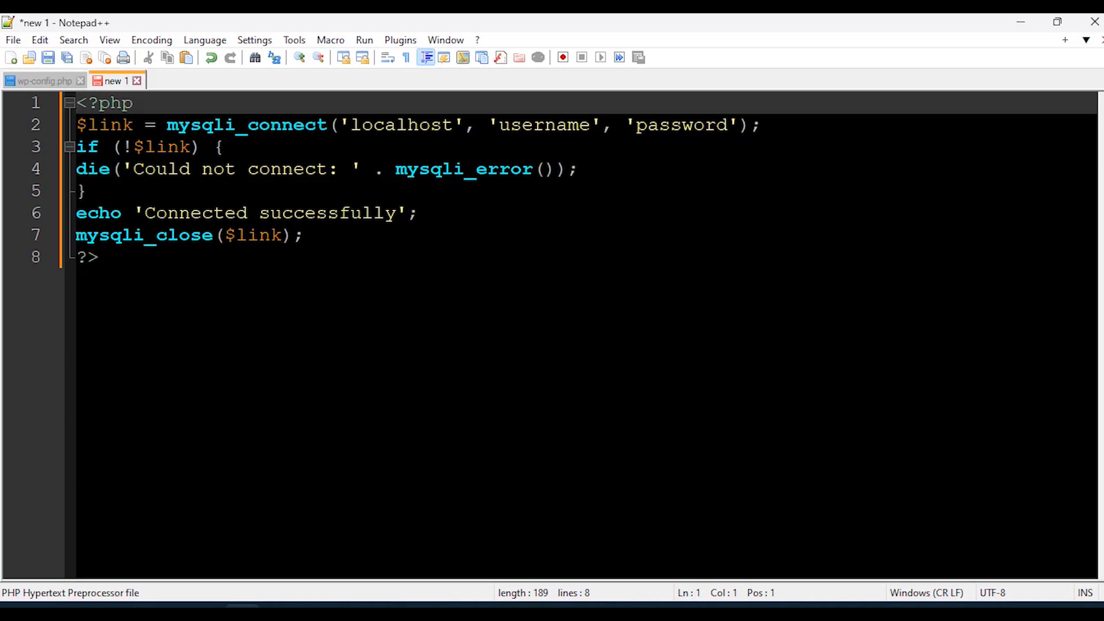
Check the username and password placeholders, then close the script without saving.
{"action": "left_click_drag", "start_coordinate": [591, 128], "coordinate": [498, 128]}
{"action": "left_click", "coordinate": [729, 126]}
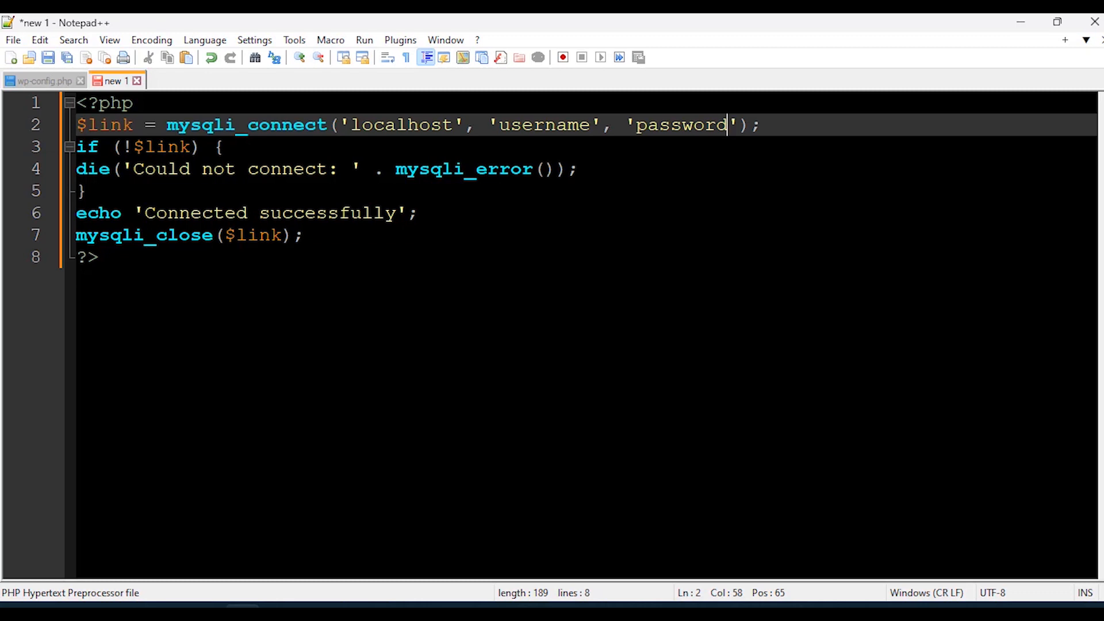
{"action": "left_click", "coordinate": [137, 80]}
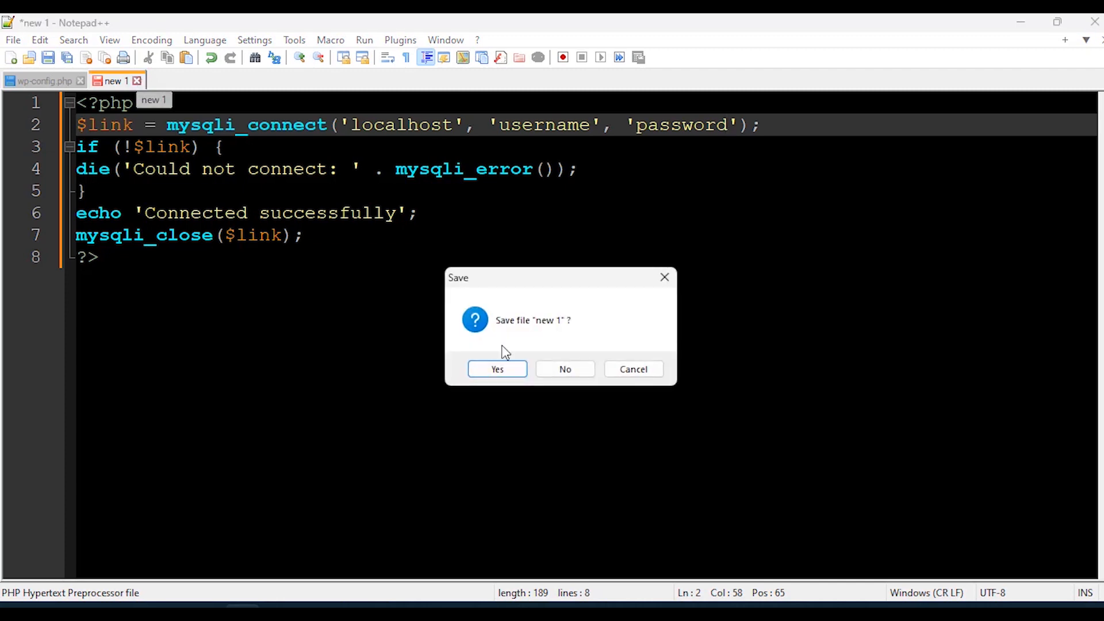
{"action": "left_click", "coordinate": [564, 369]}
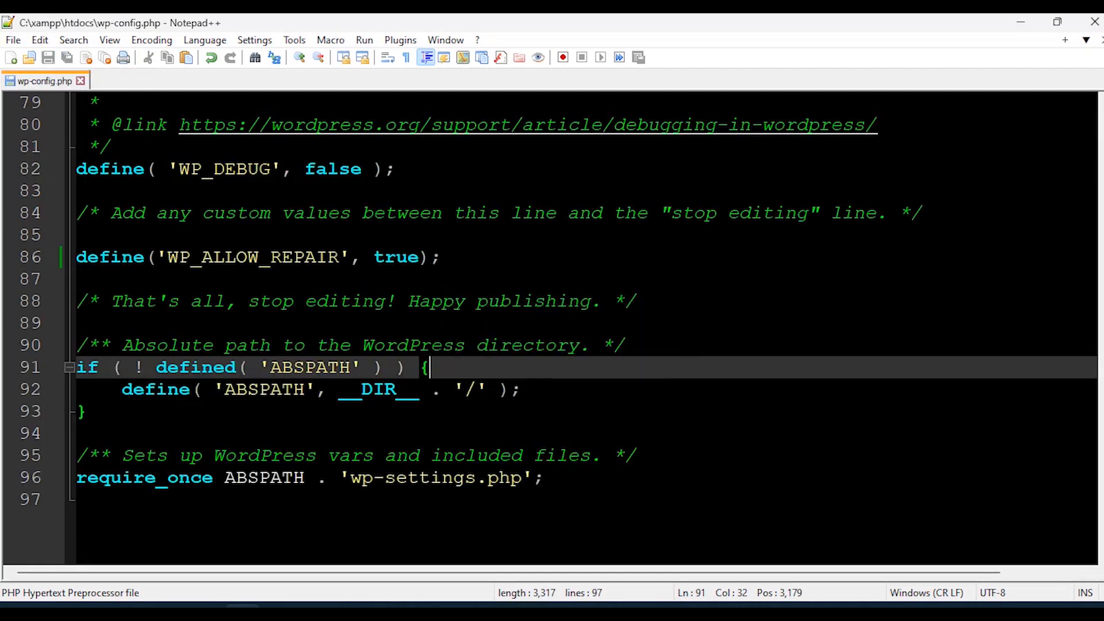
Comment out the WP_ALLOW_REPAIR define on line 86 and scroll back to the database settings.
{"action": "left_click", "coordinate": [77, 257]}
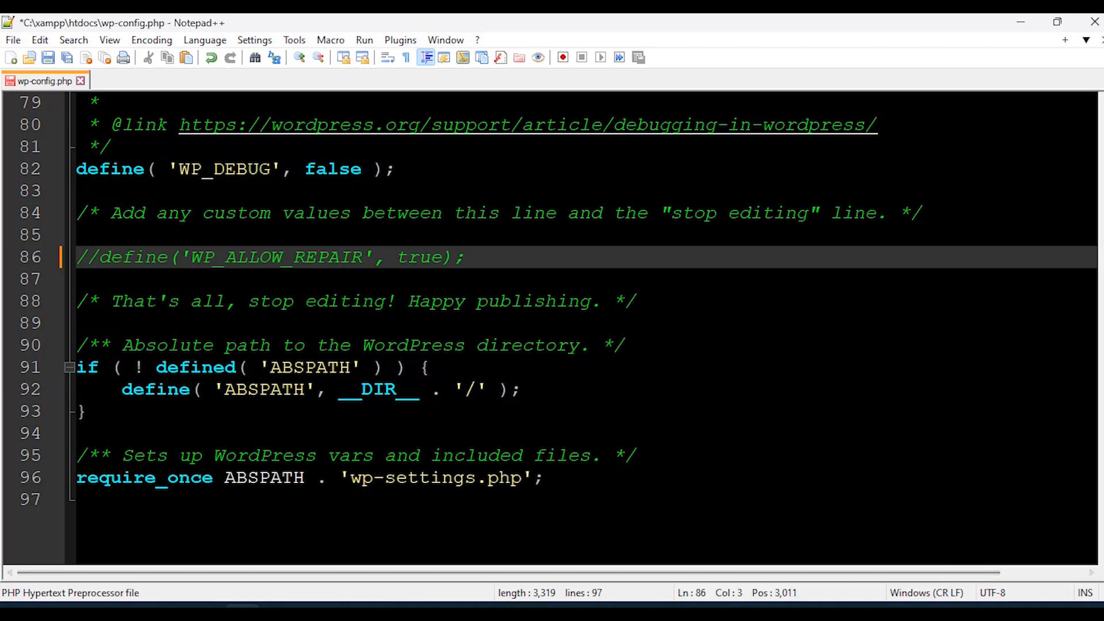
{"action": "scroll", "coordinate": [586, 328], "scroll_direction": "up", "scroll_amount": 6}
{"action": "scroll", "coordinate": [586, 328], "scroll_direction": "up", "scroll_amount": 15}
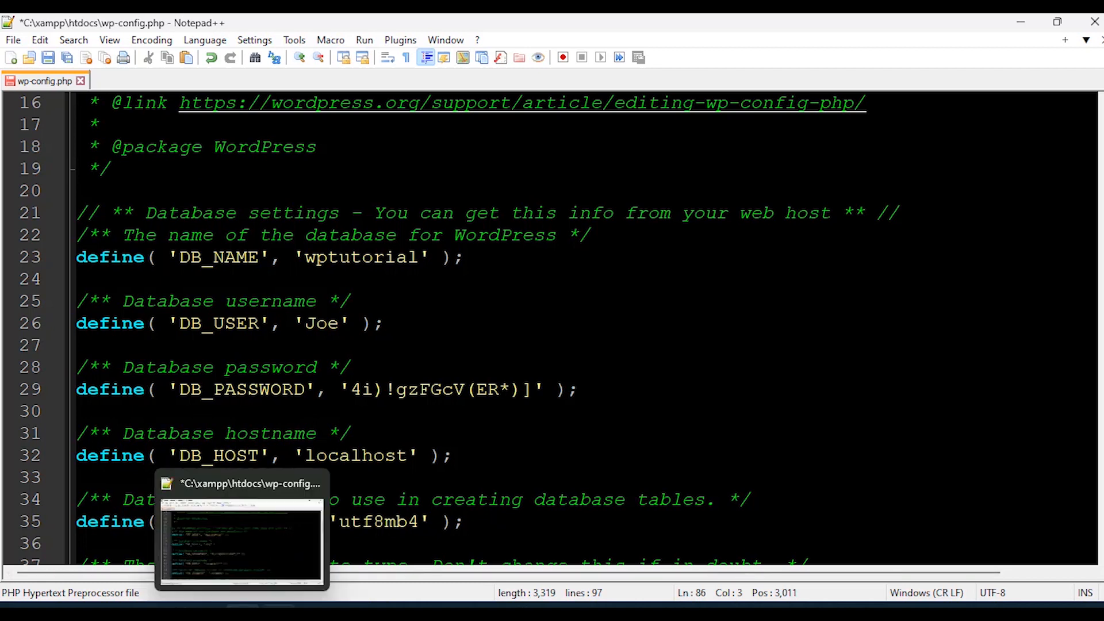
Minimize Notepad++ to reveal the browser and bring up the phpMyAdmin page.
{"action": "left_click", "coordinate": [242, 607]}
{"action": "left_click", "coordinate": [133, 53]}
{"action": "scroll", "coordinate": [86, 368], "scroll_direction": "down", "scroll_amount": 4}
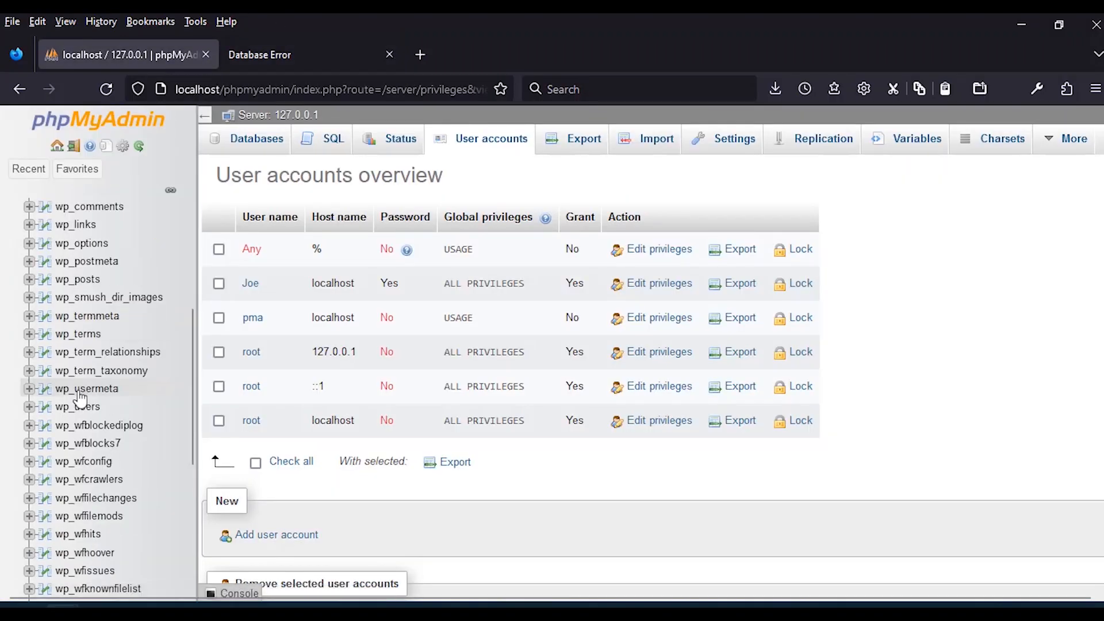
{"action": "scroll", "coordinate": [98, 483], "scroll_direction": "down", "scroll_amount": 2}
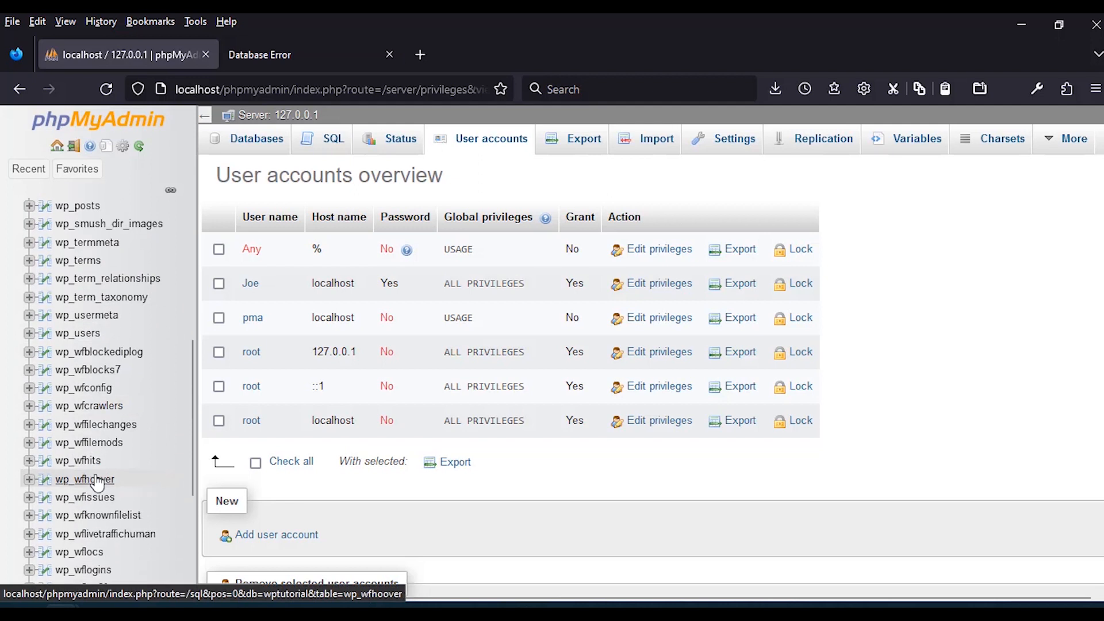
{"action": "scroll", "coordinate": [97, 482], "scroll_direction": "down", "scroll_amount": 6}
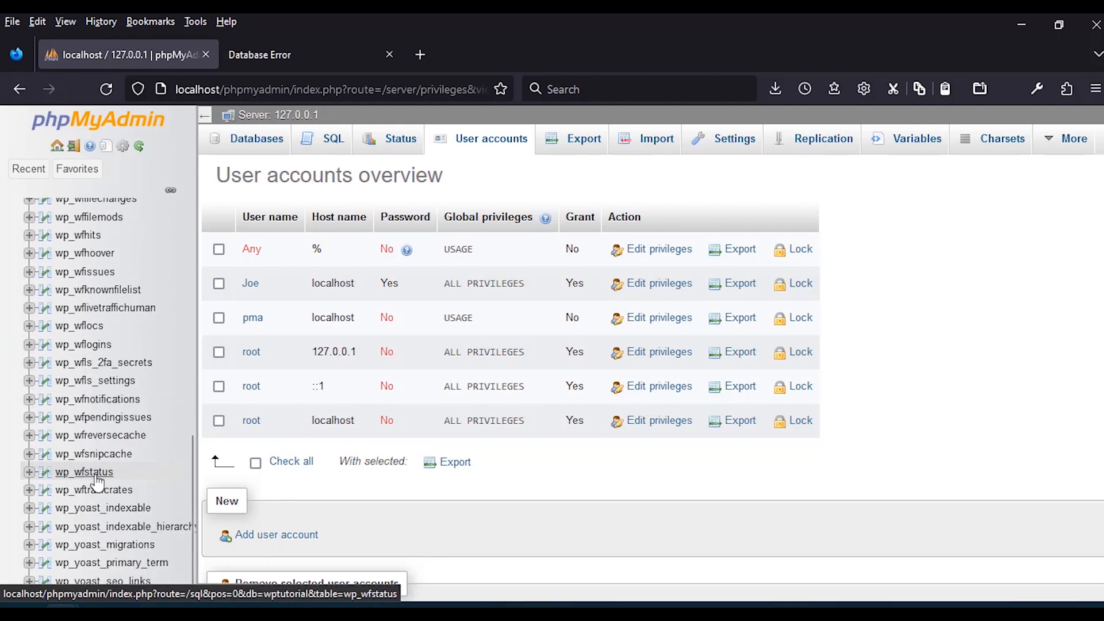
{"action": "scroll", "coordinate": [96, 482], "scroll_direction": "up", "scroll_amount": 6}
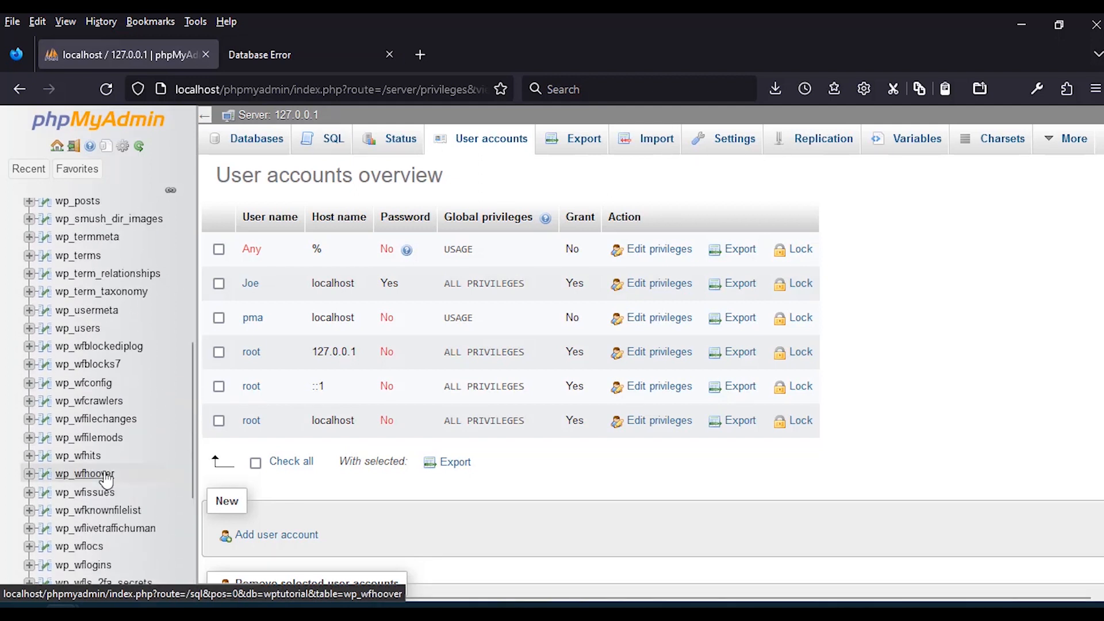
{"action": "scroll", "coordinate": [131, 322], "scroll_direction": "up", "scroll_amount": 8}
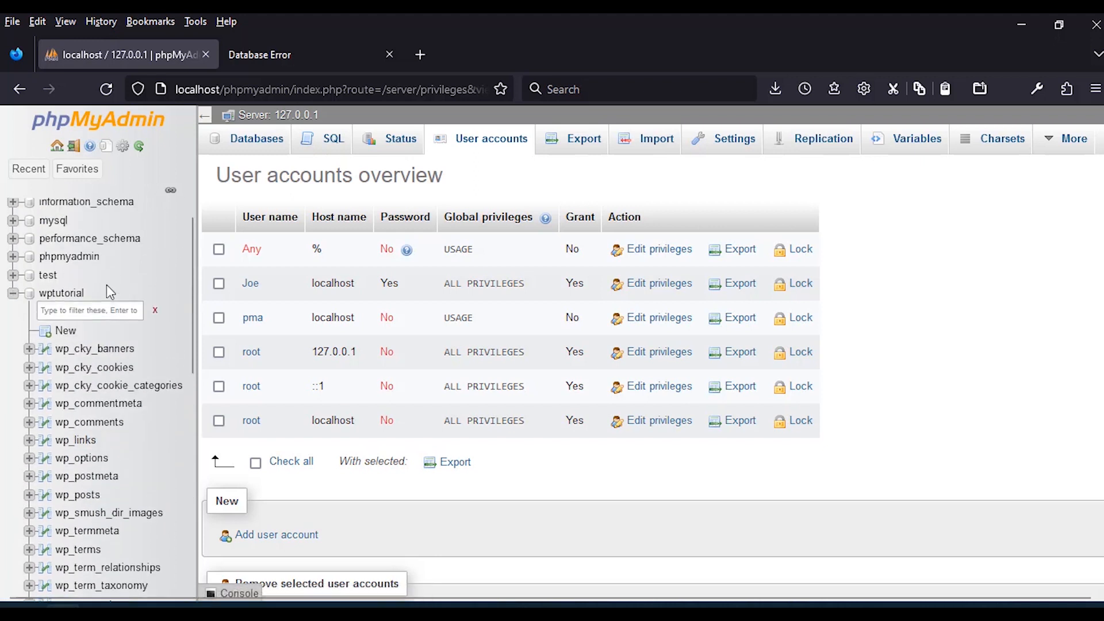
{"action": "scroll", "coordinate": [106, 284], "scroll_direction": "down", "scroll_amount": 2}
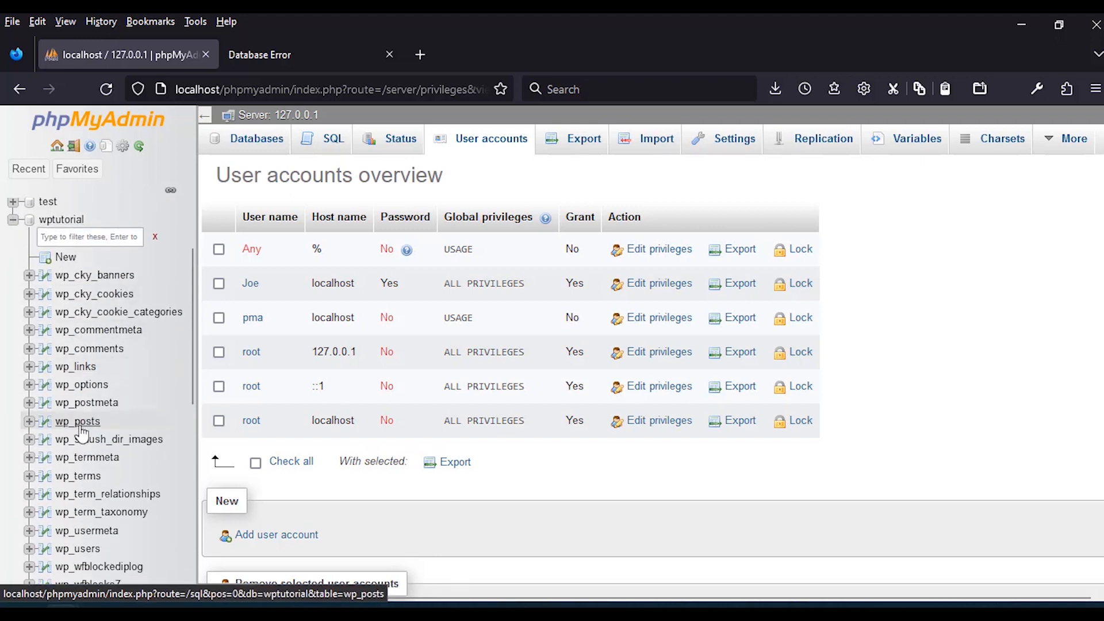
Browse the wptutorial database's wp_options table and open the siteurl row for editing.
{"action": "left_click", "coordinate": [83, 384]}
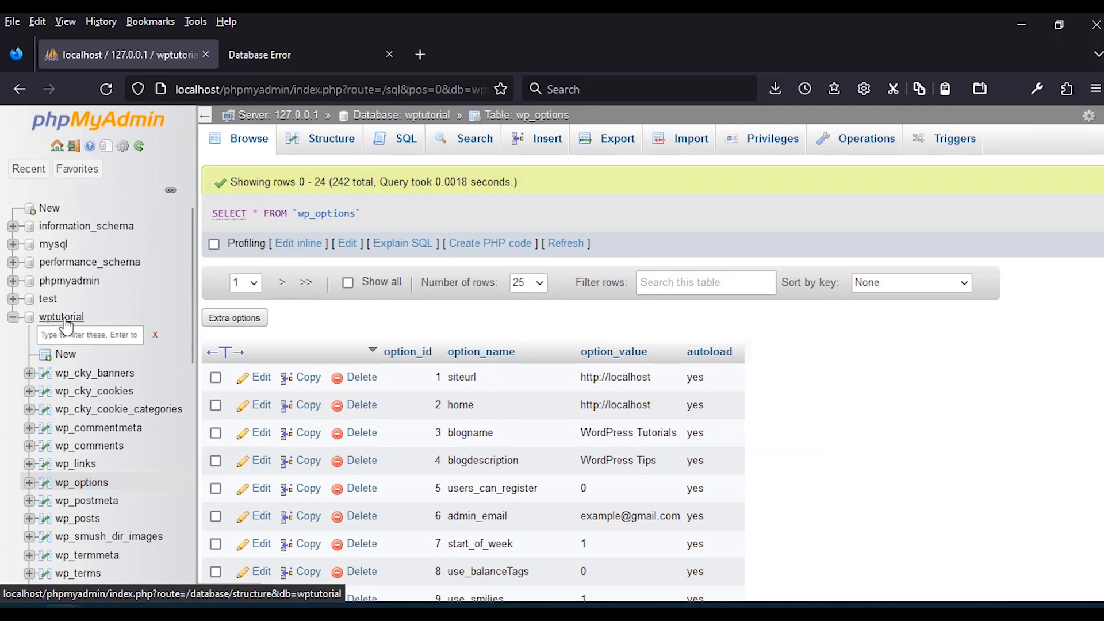
{"action": "left_click", "coordinate": [64, 320]}
{"action": "left_click", "coordinate": [227, 470]}
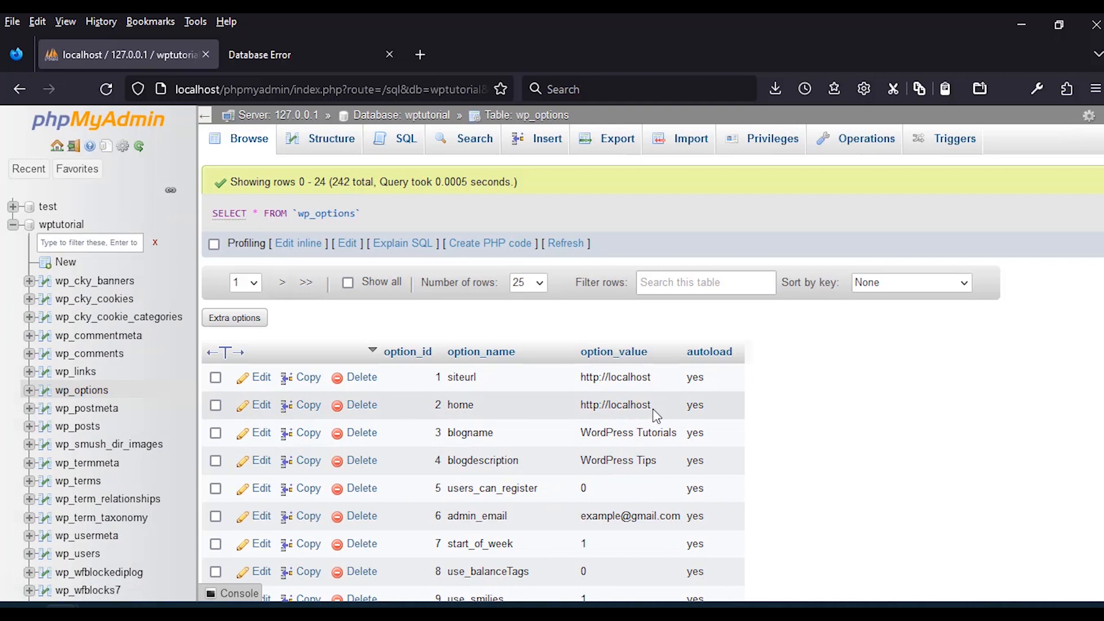
{"action": "left_click", "coordinate": [262, 379]}
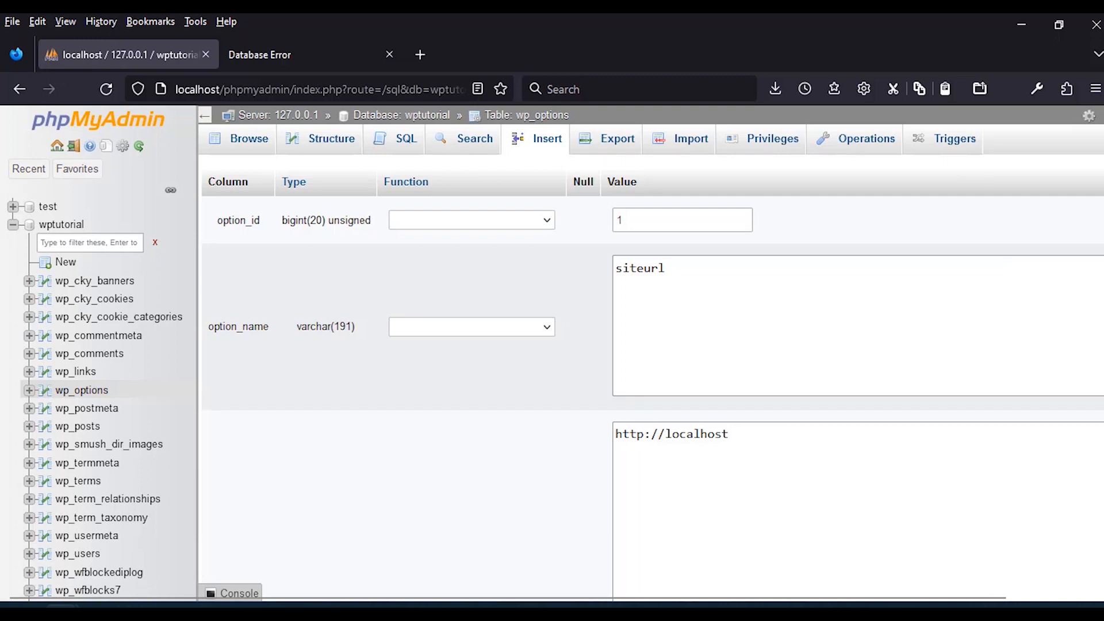
{"action": "scroll", "coordinate": [705, 492], "scroll_direction": "down", "scroll_amount": 1}
{"action": "left_click", "coordinate": [662, 431]}
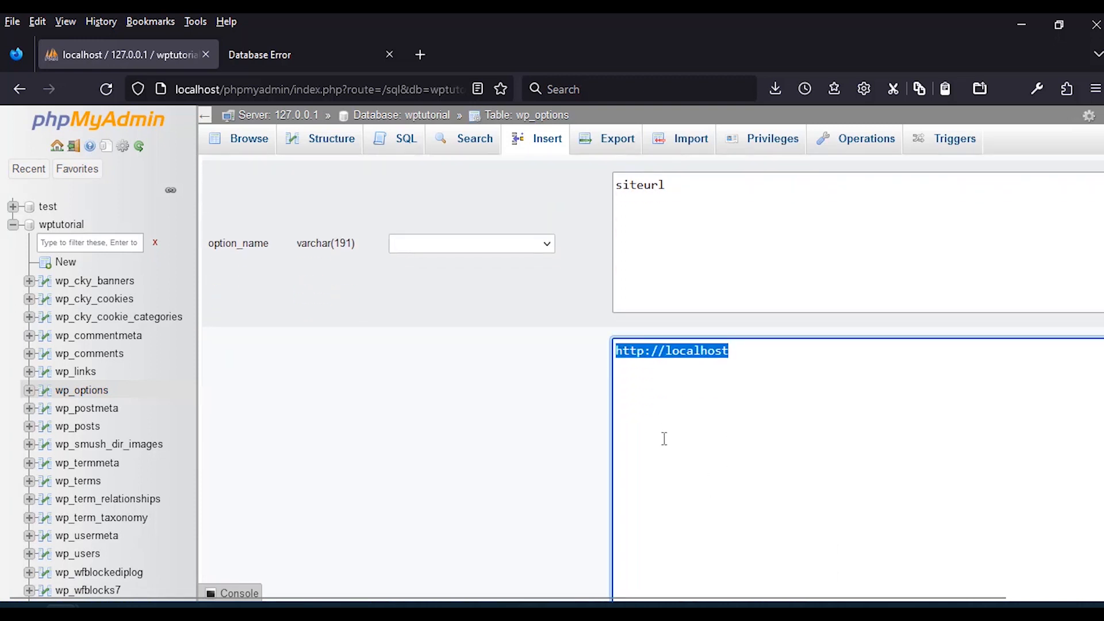
{"action": "scroll", "coordinate": [683, 458], "scroll_direction": "down", "scroll_amount": 7}
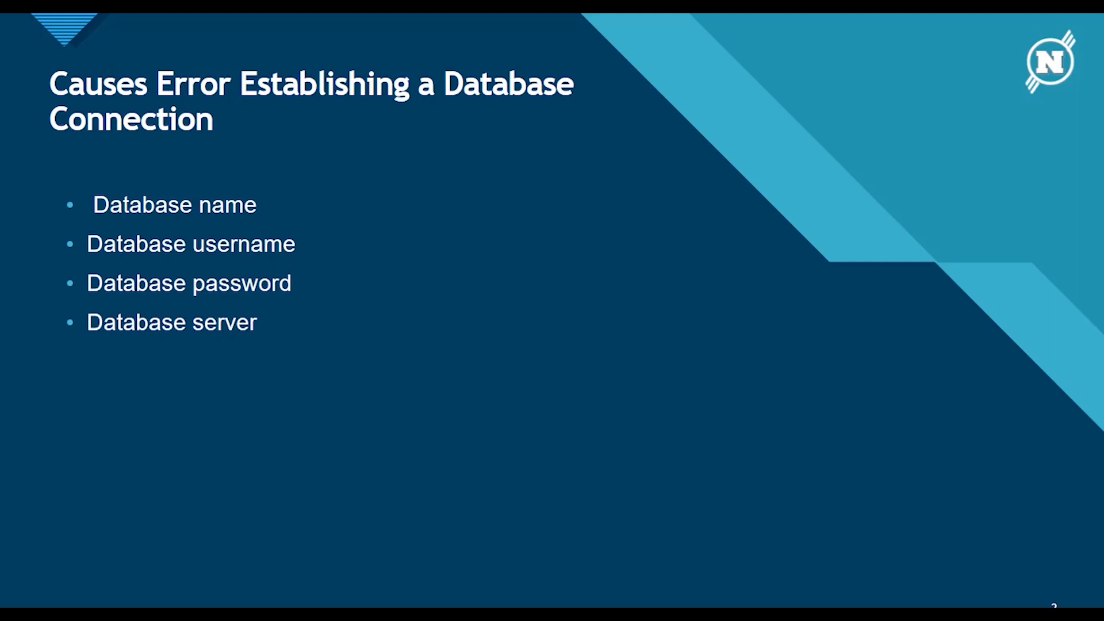
{"action": "key", "text": "Right"}
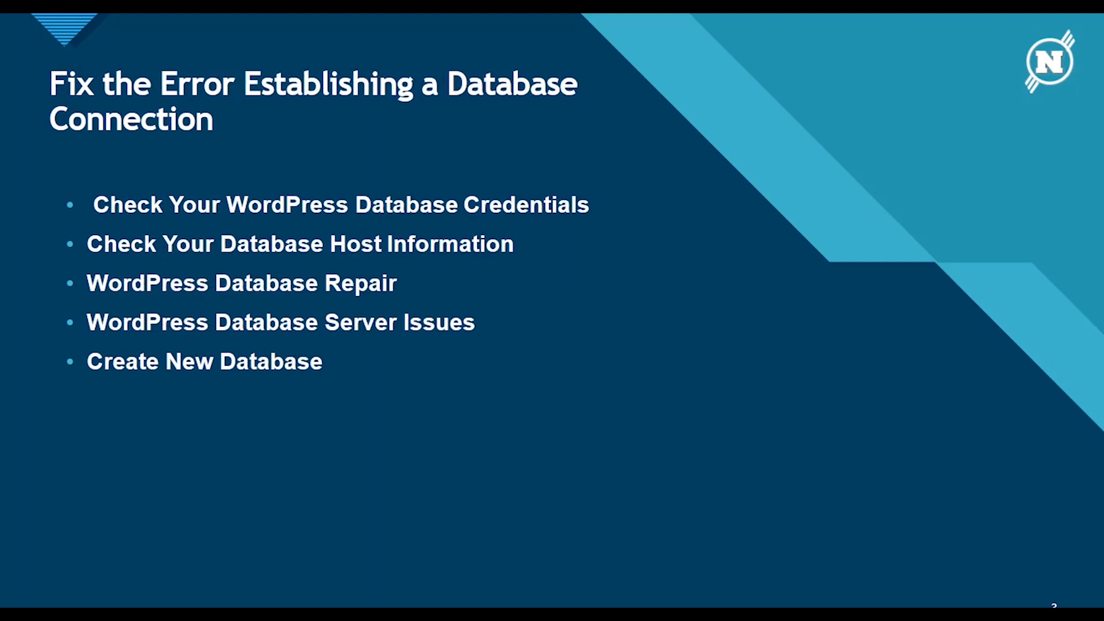